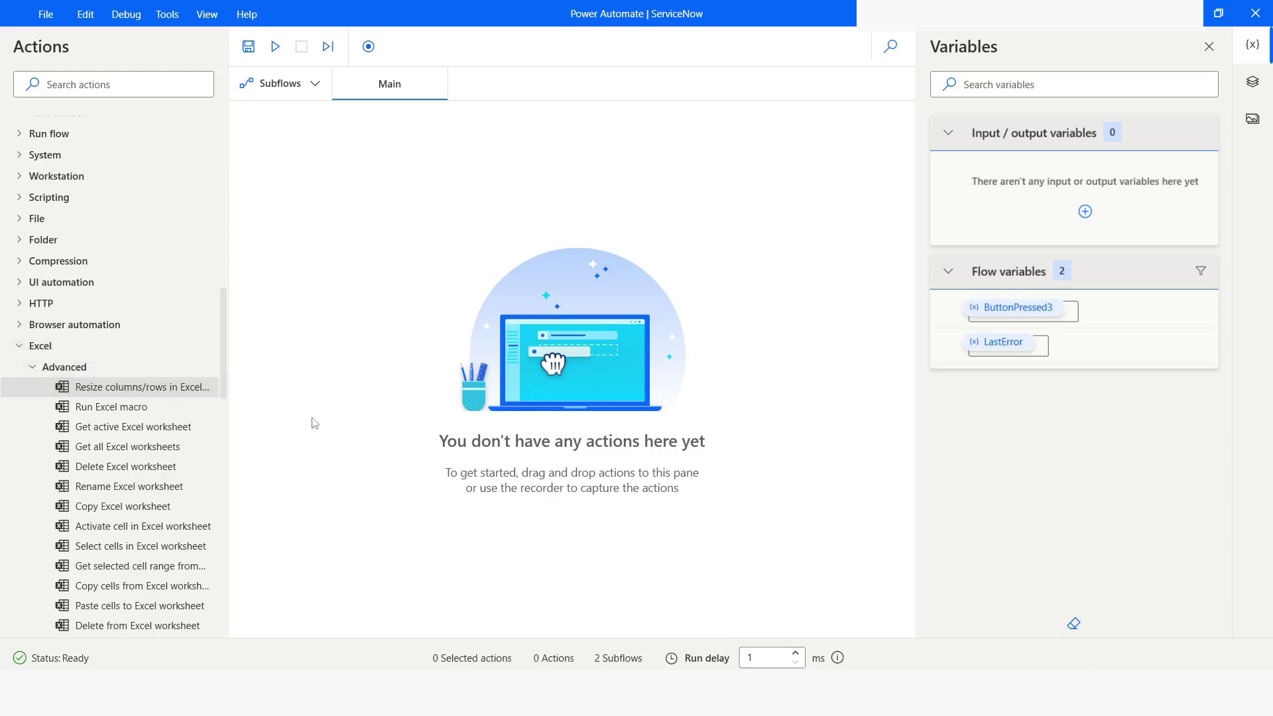
Try drafting a Resize columns step with Column, Single and Custom size, then glance at Excel
drag(103, 393, 502, 347)
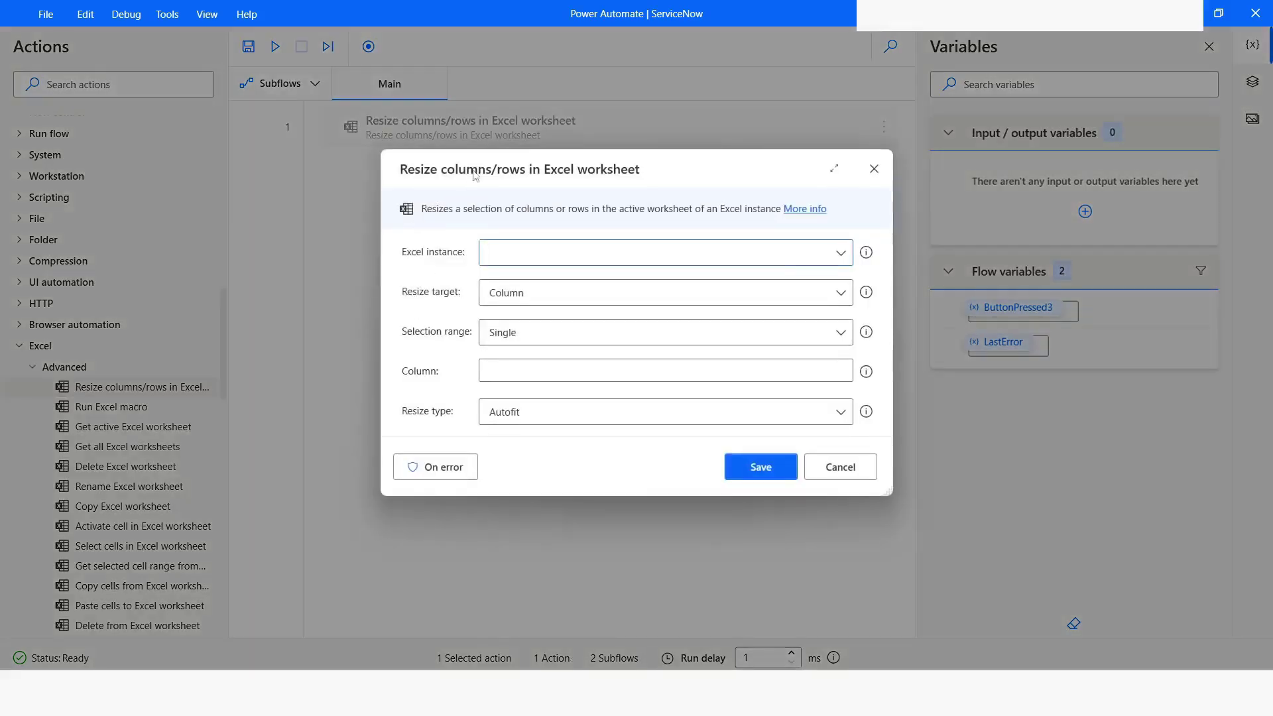
drag(496, 173, 432, 196)
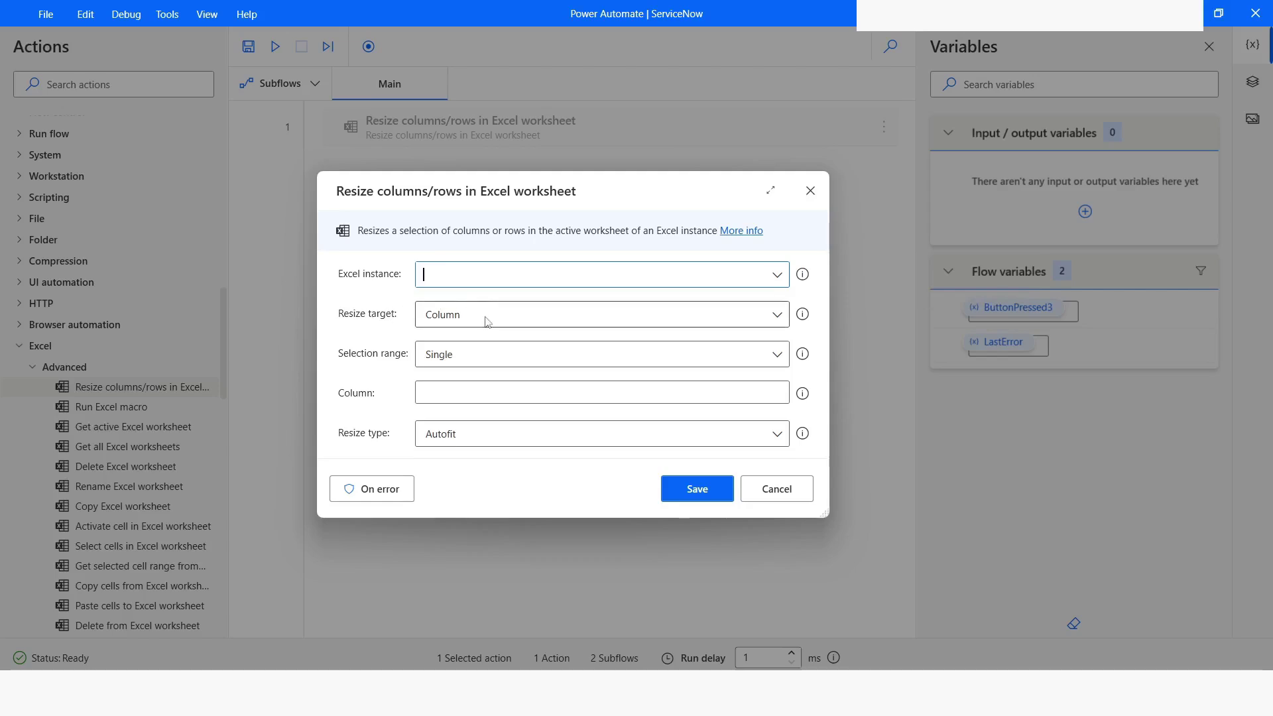
click(457, 321)
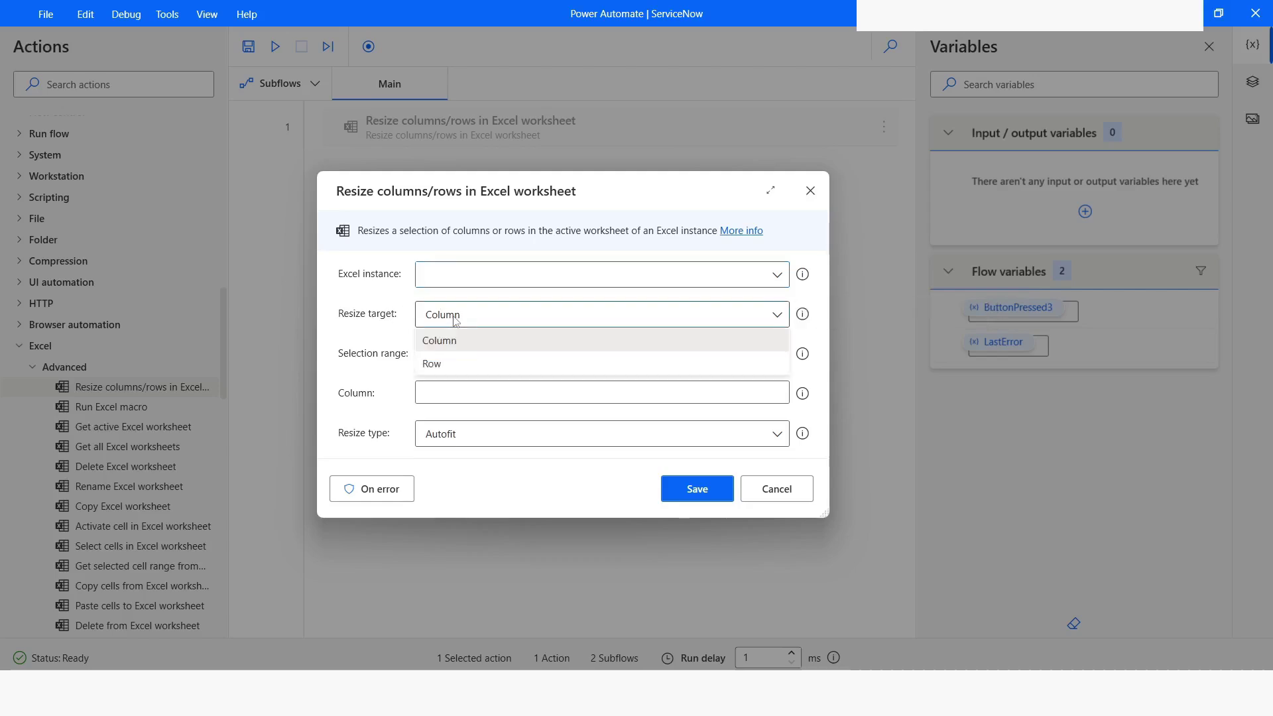
click(391, 336)
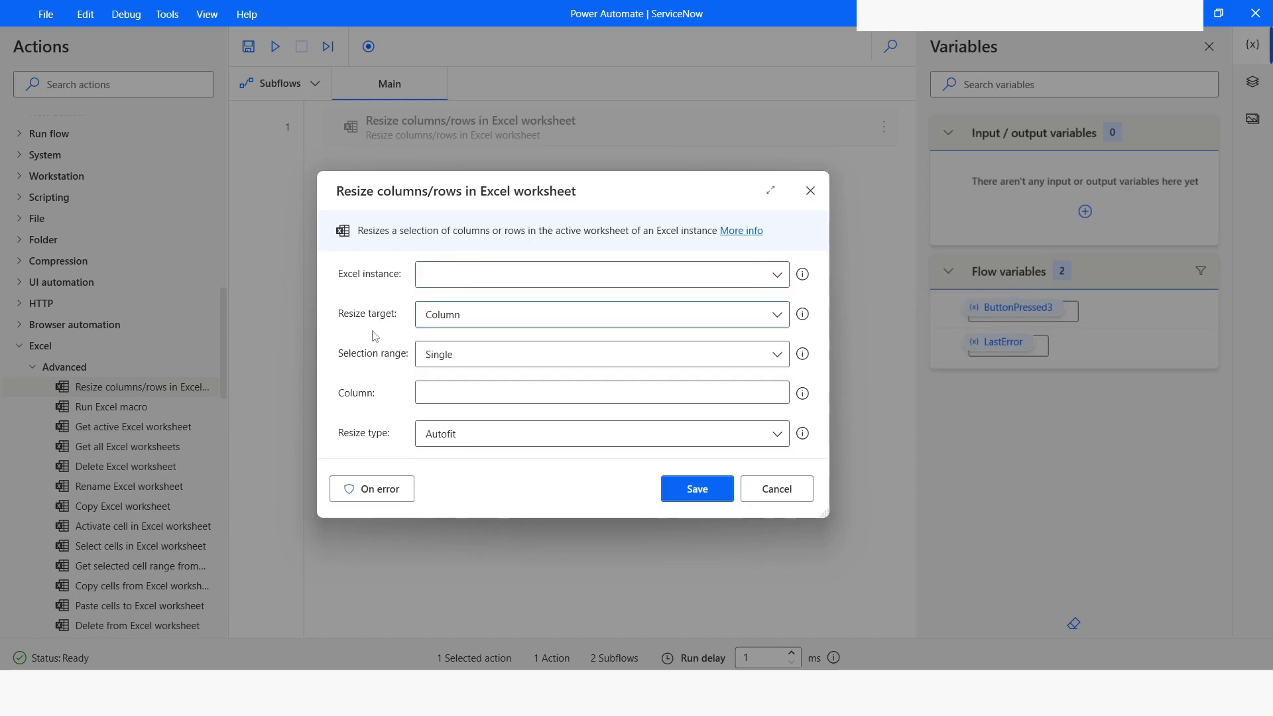
click(451, 354)
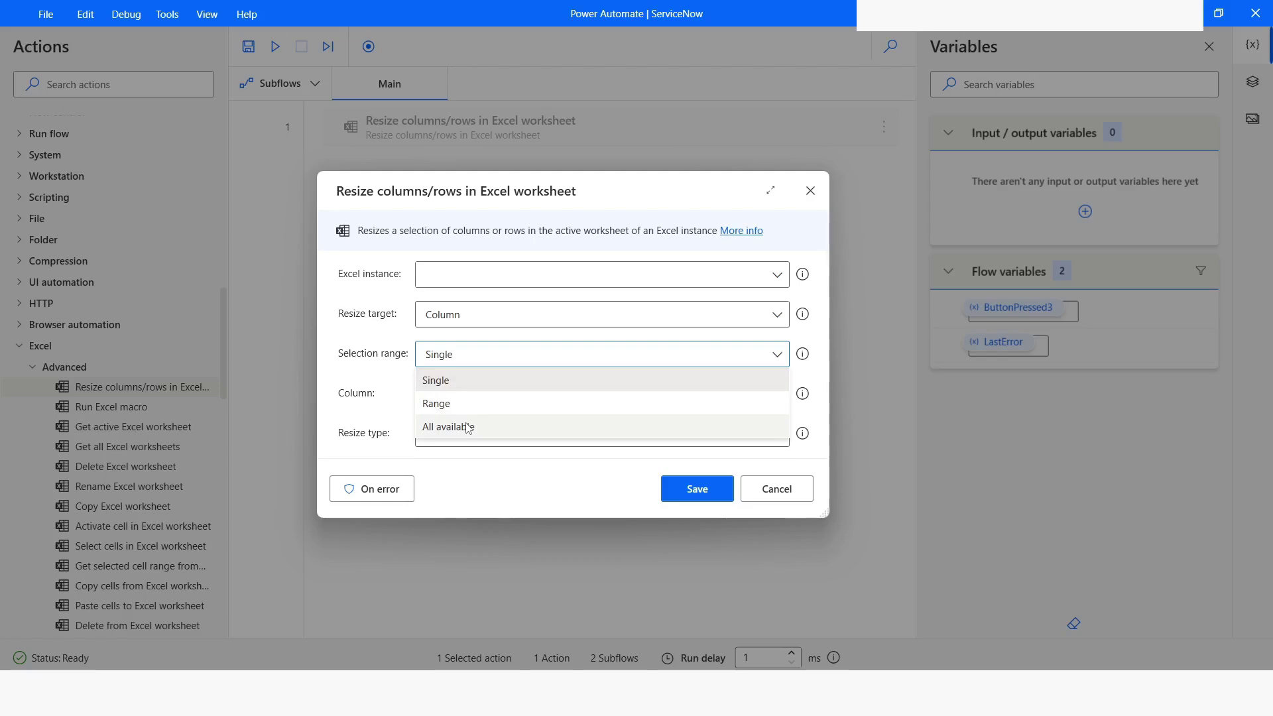
click(374, 391)
click(457, 443)
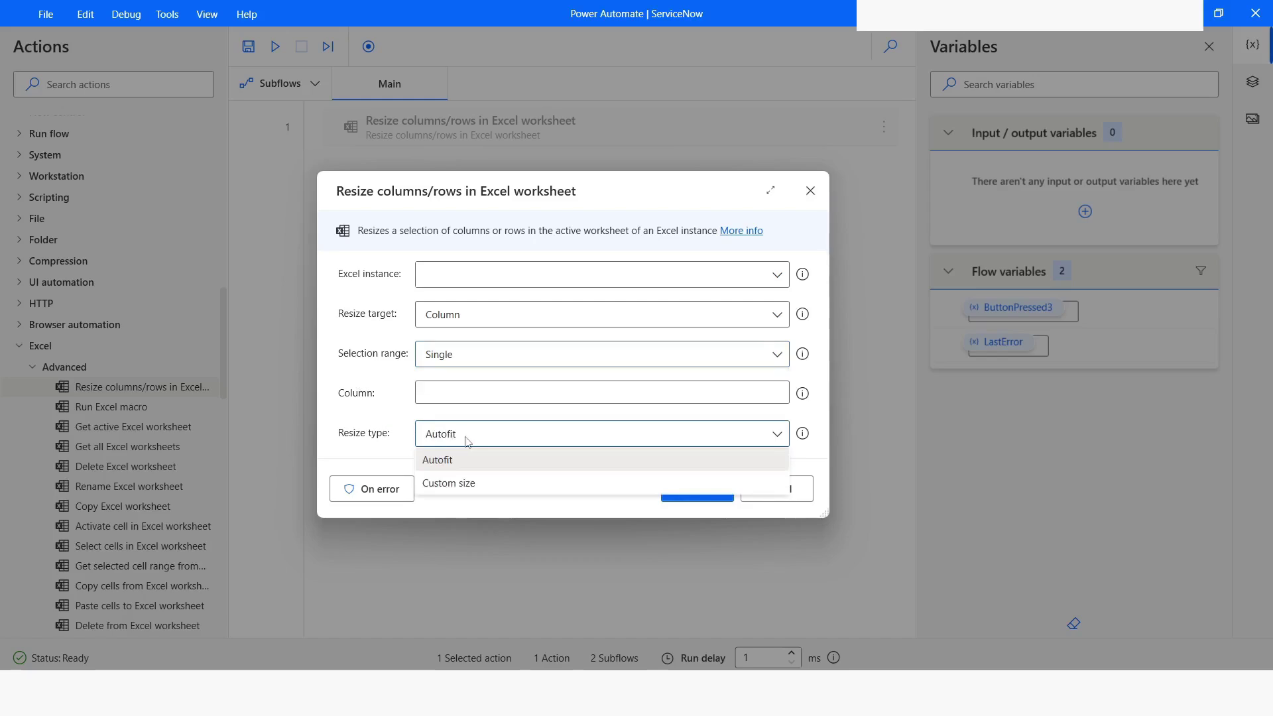
click(451, 484)
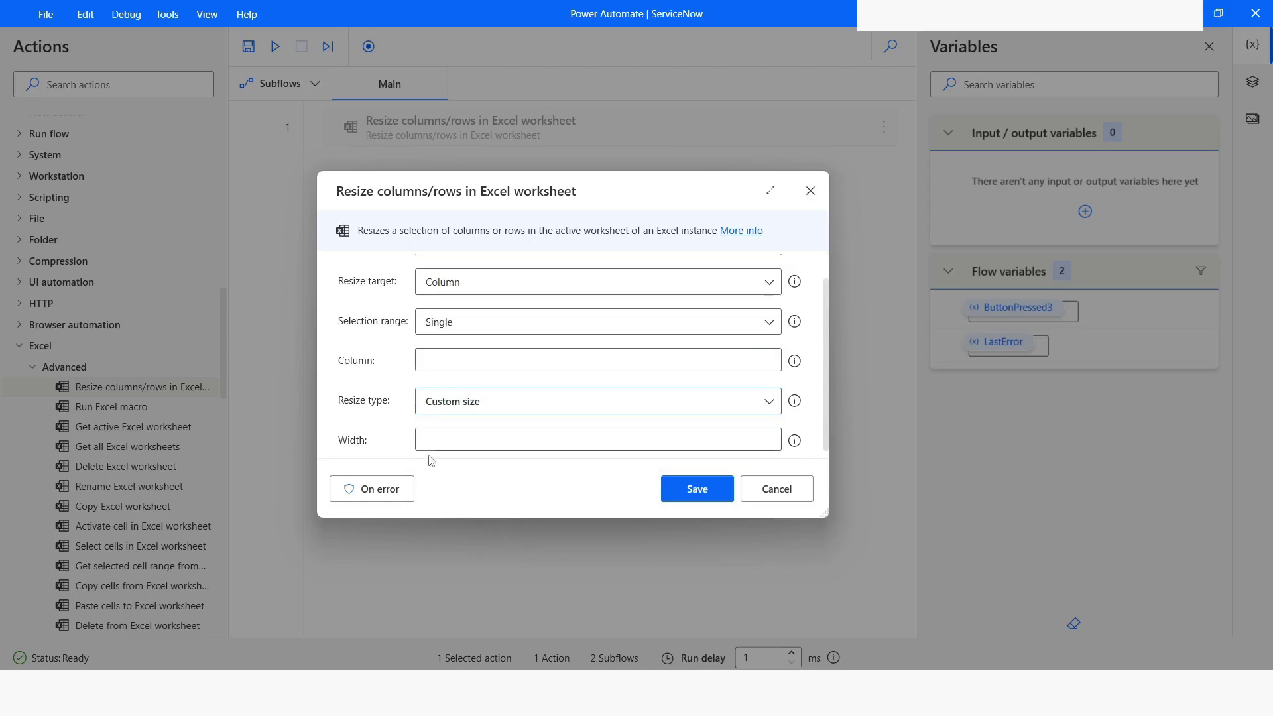
click(467, 431)
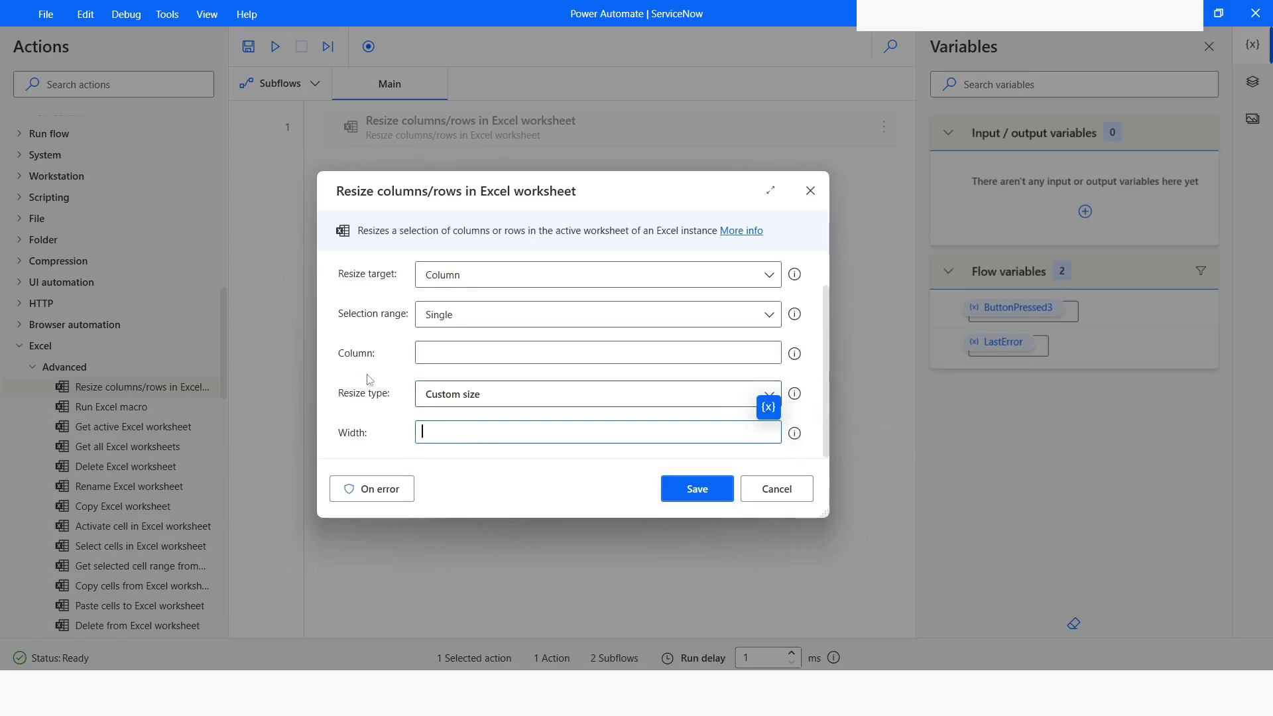
click(471, 347)
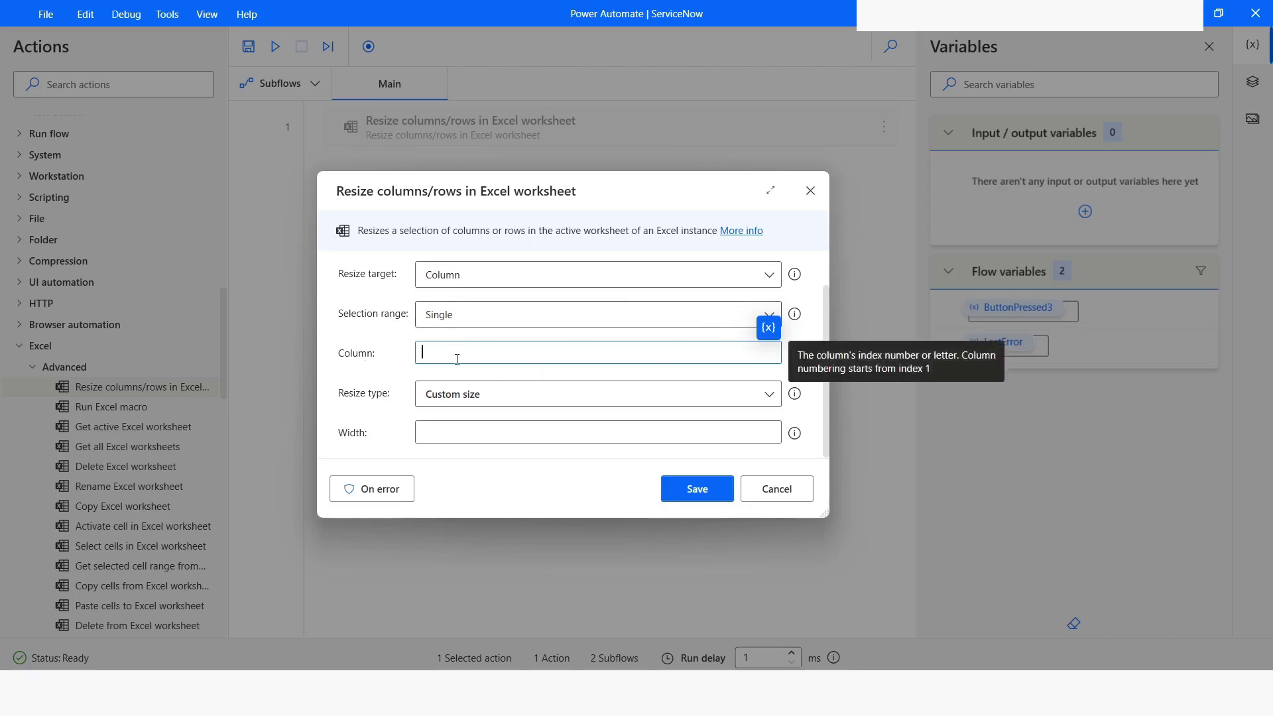
key(alt+Tab)
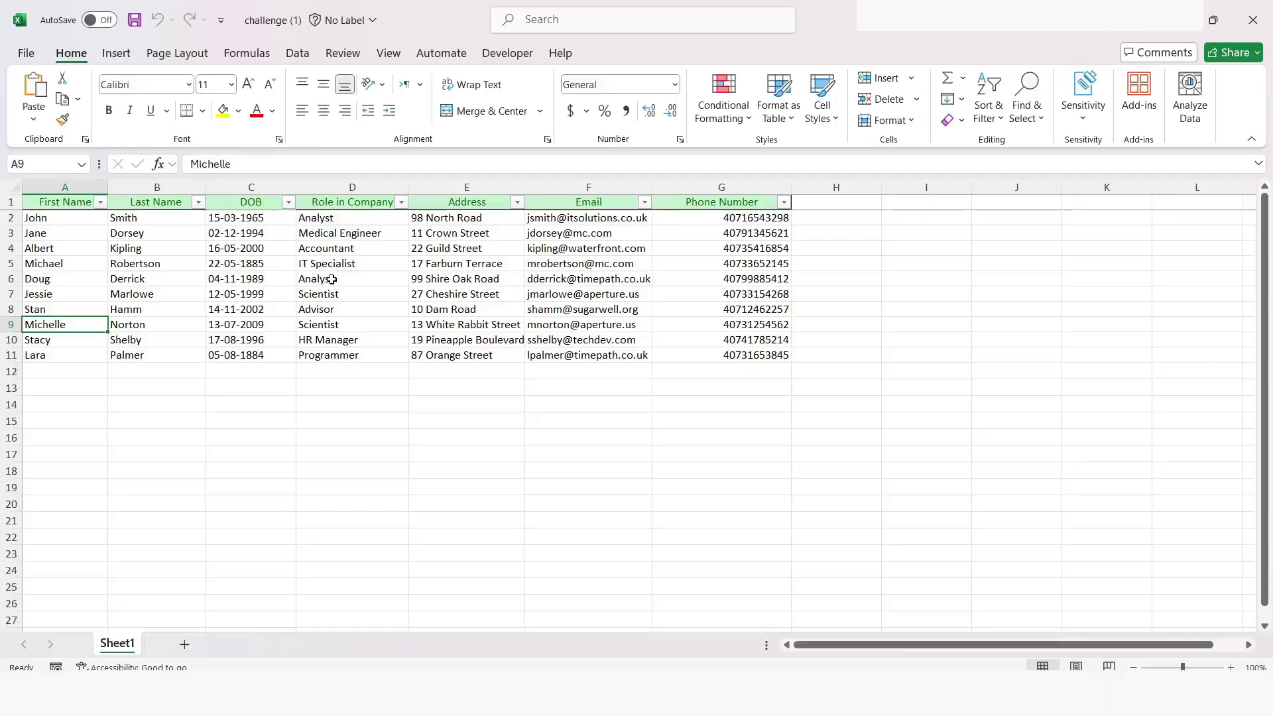
key(alt+Tab)
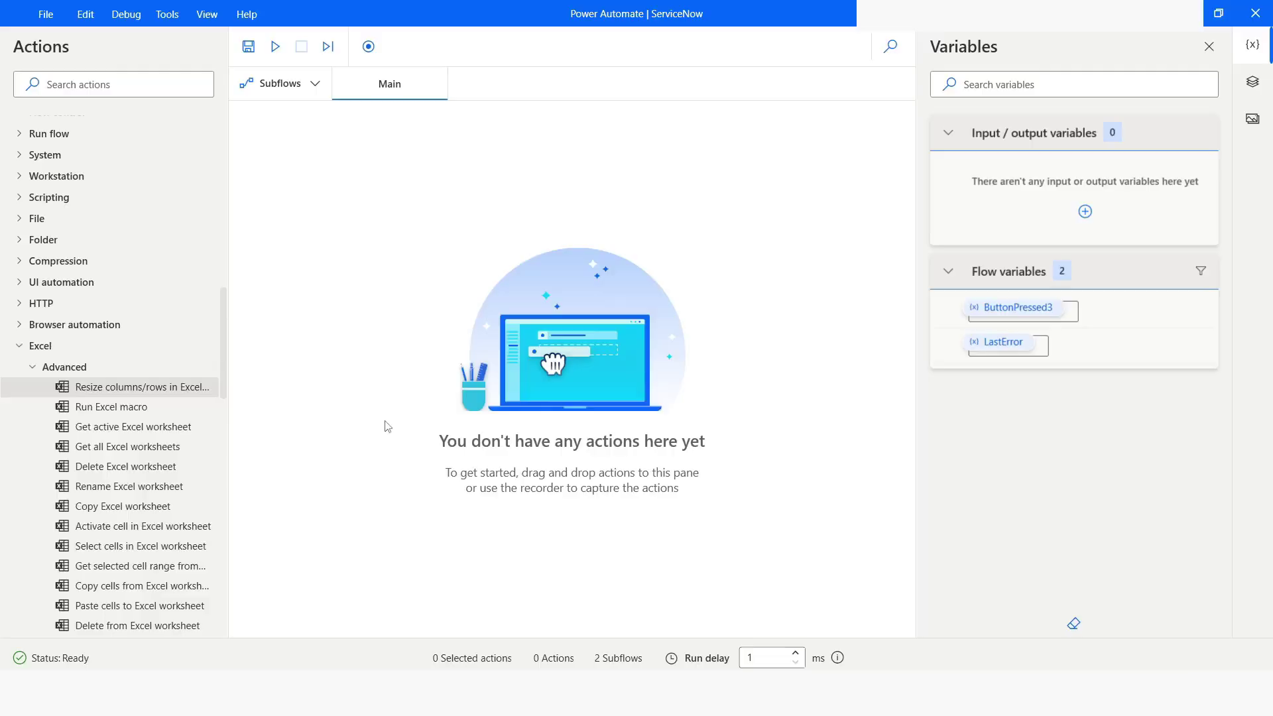
Add Attach to running Excel for challenge (1).xlsx as step 1, storing ExcelInstance
scroll(138, 433, down, 5)
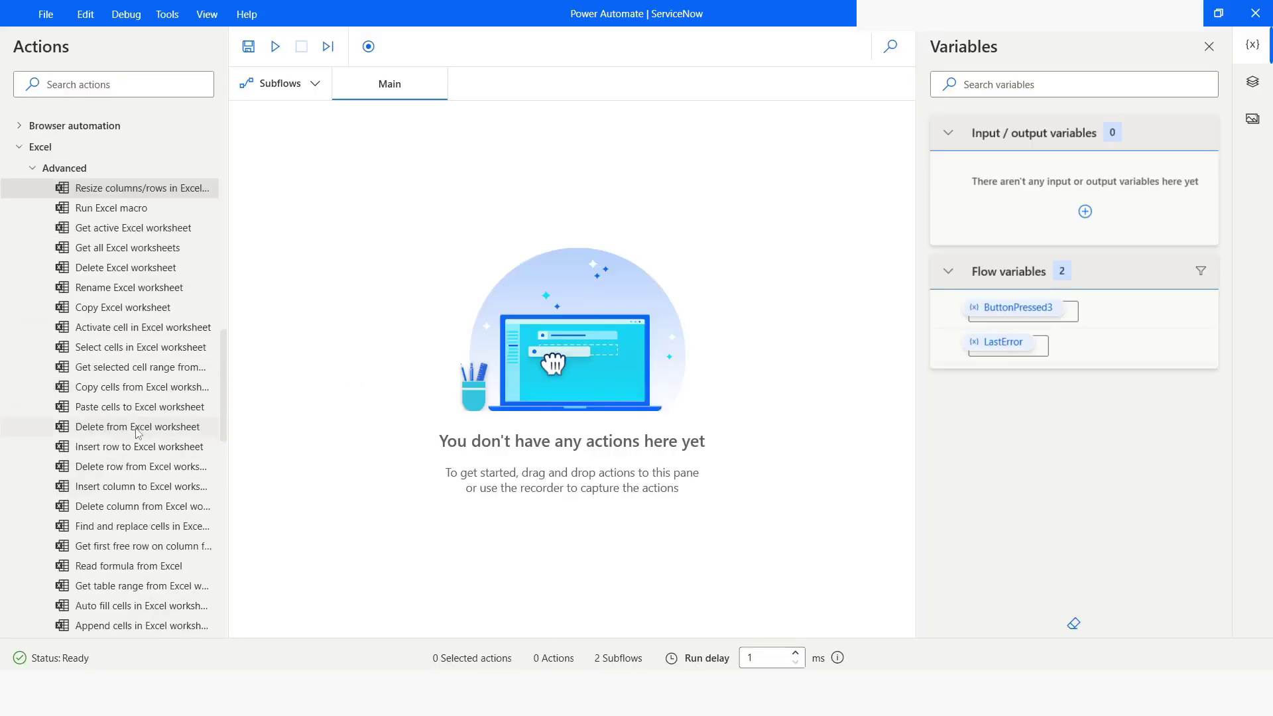
scroll(137, 432, down, 1)
drag(112, 506, 852, 334)
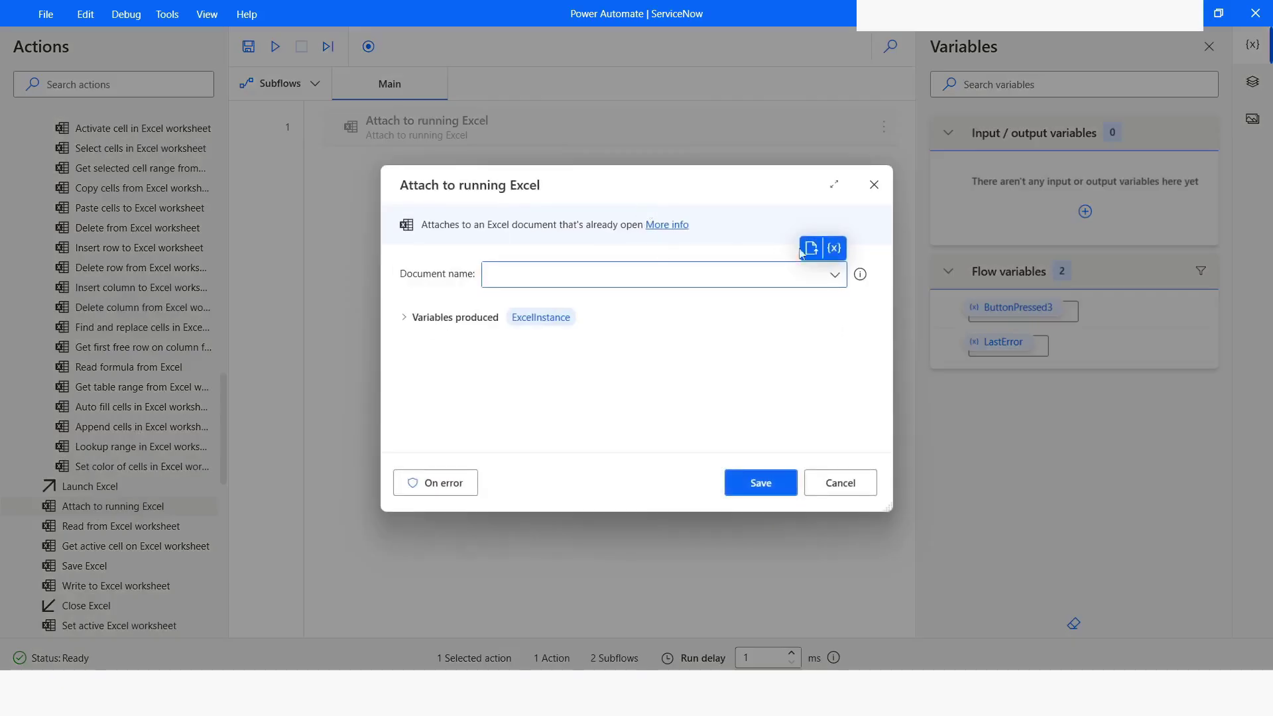
click(838, 280)
click(576, 297)
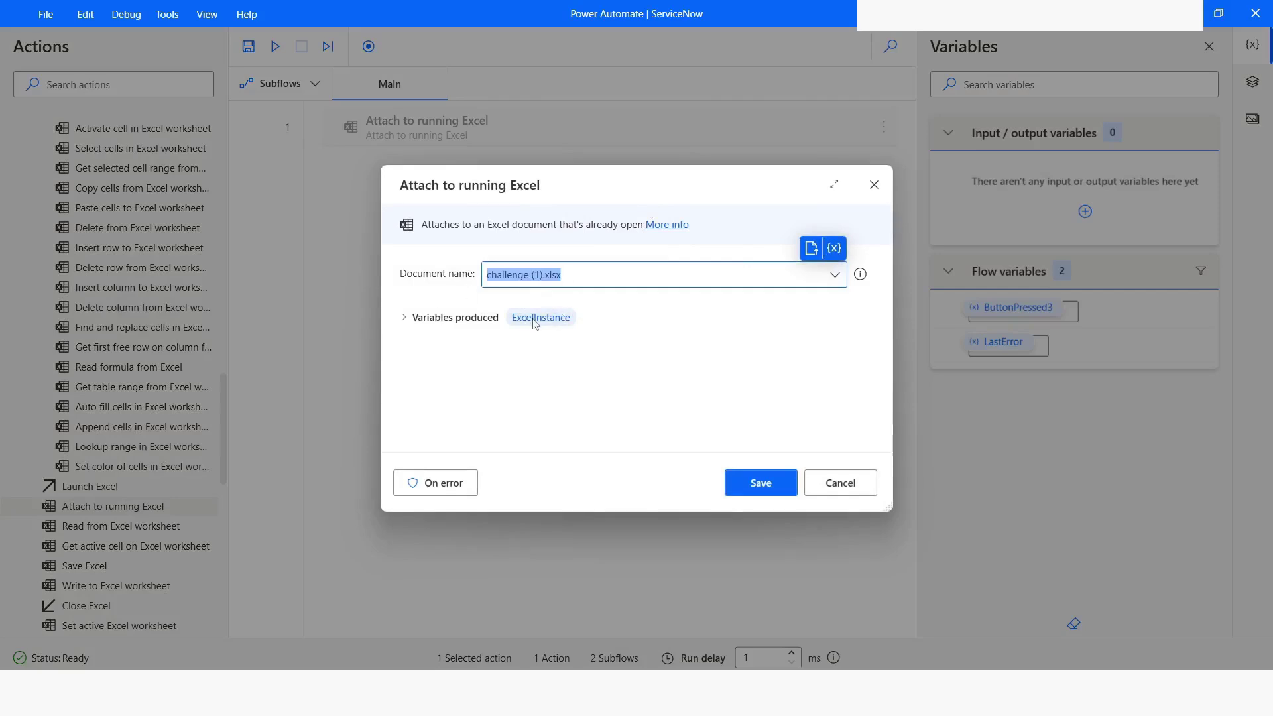
click(760, 483)
scroll(129, 350, up, 1)
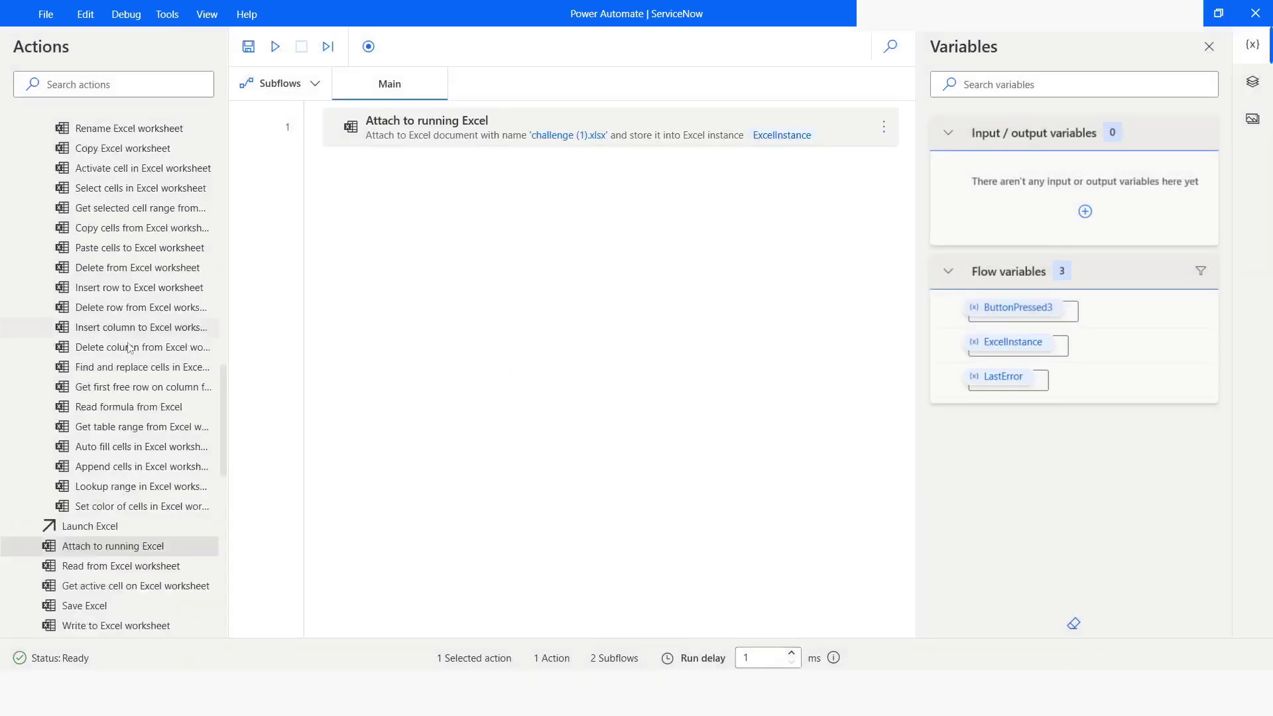
scroll(130, 349, up, 3)
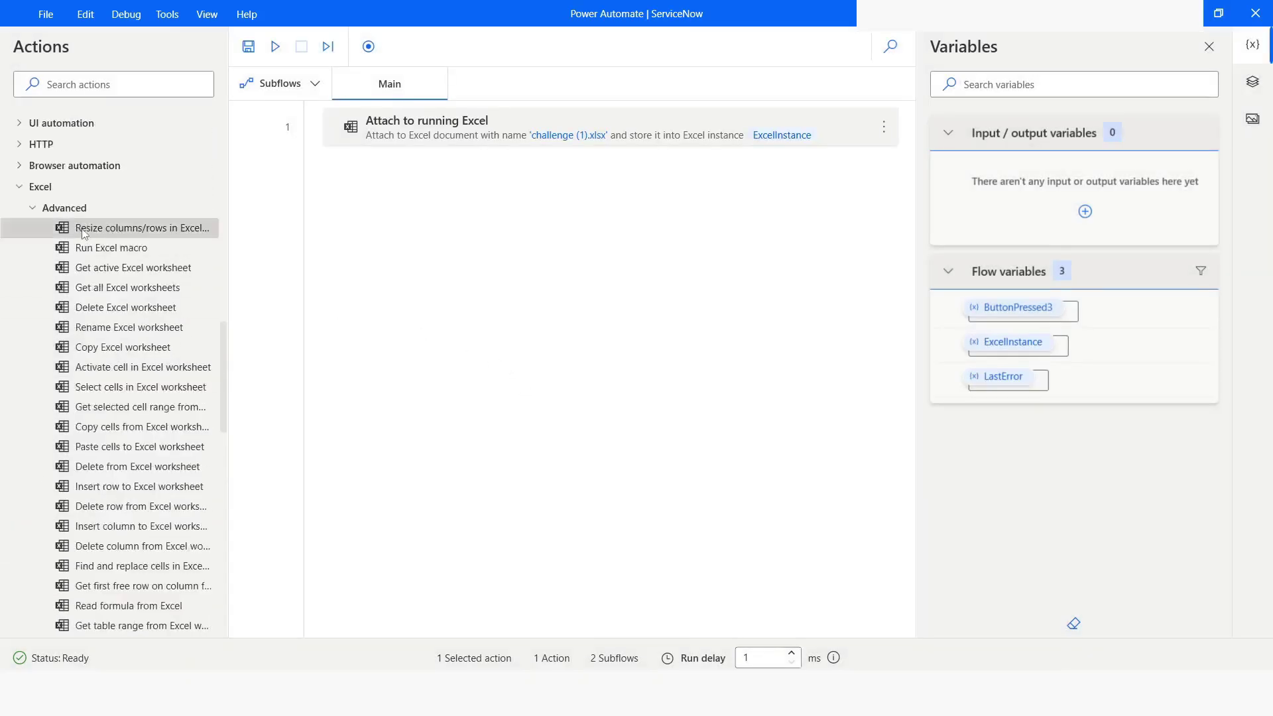
Add a resize step setting single column A to a custom width of 40
drag(82, 232, 566, 251)
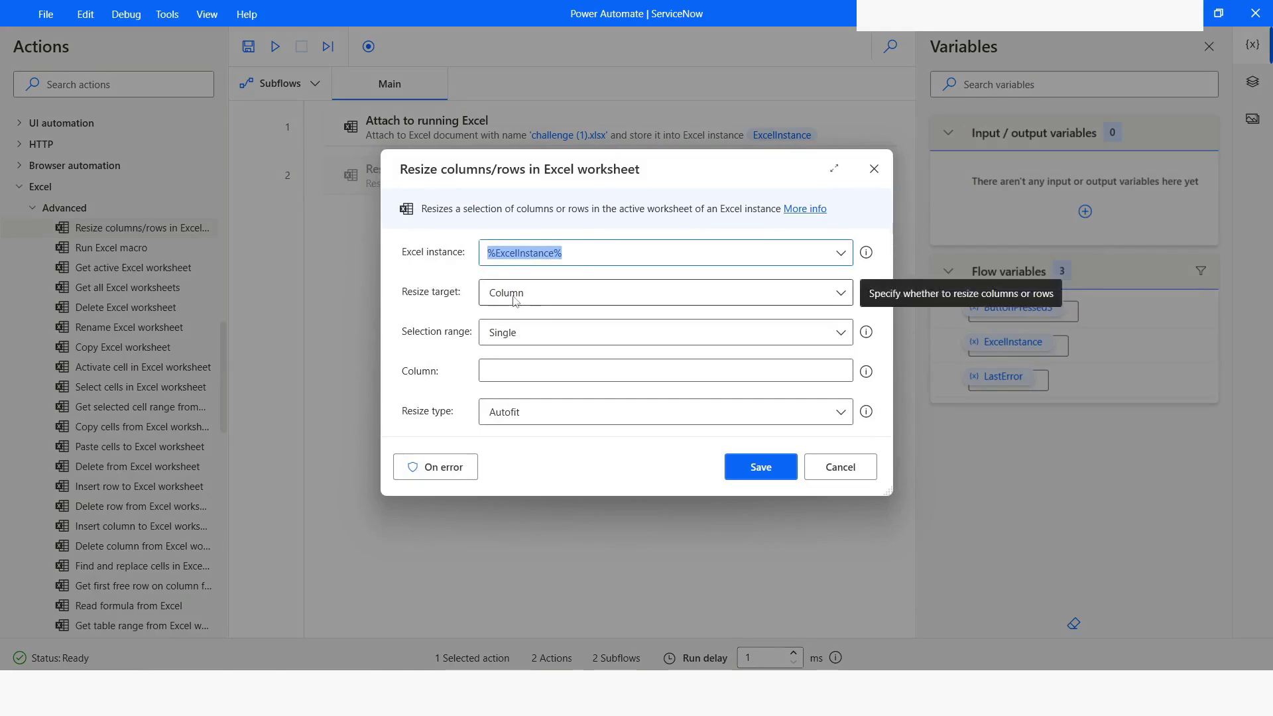
click(525, 333)
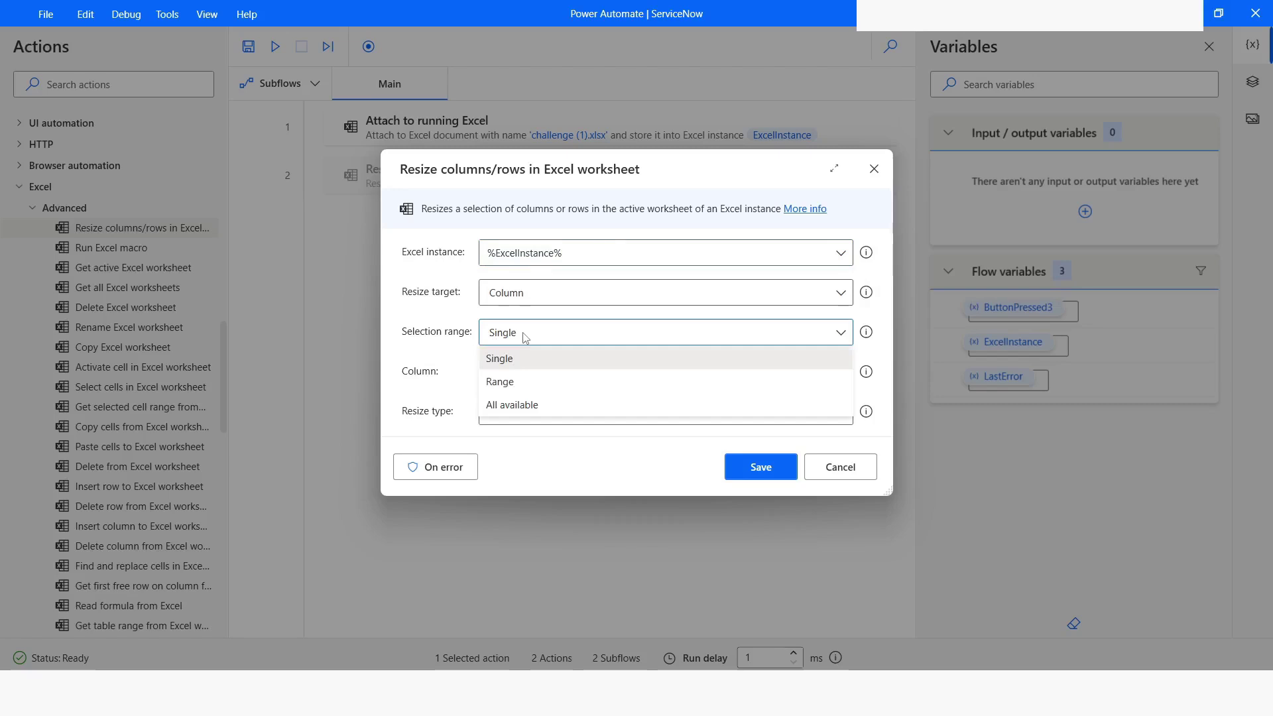
click(504, 361)
click(504, 372)
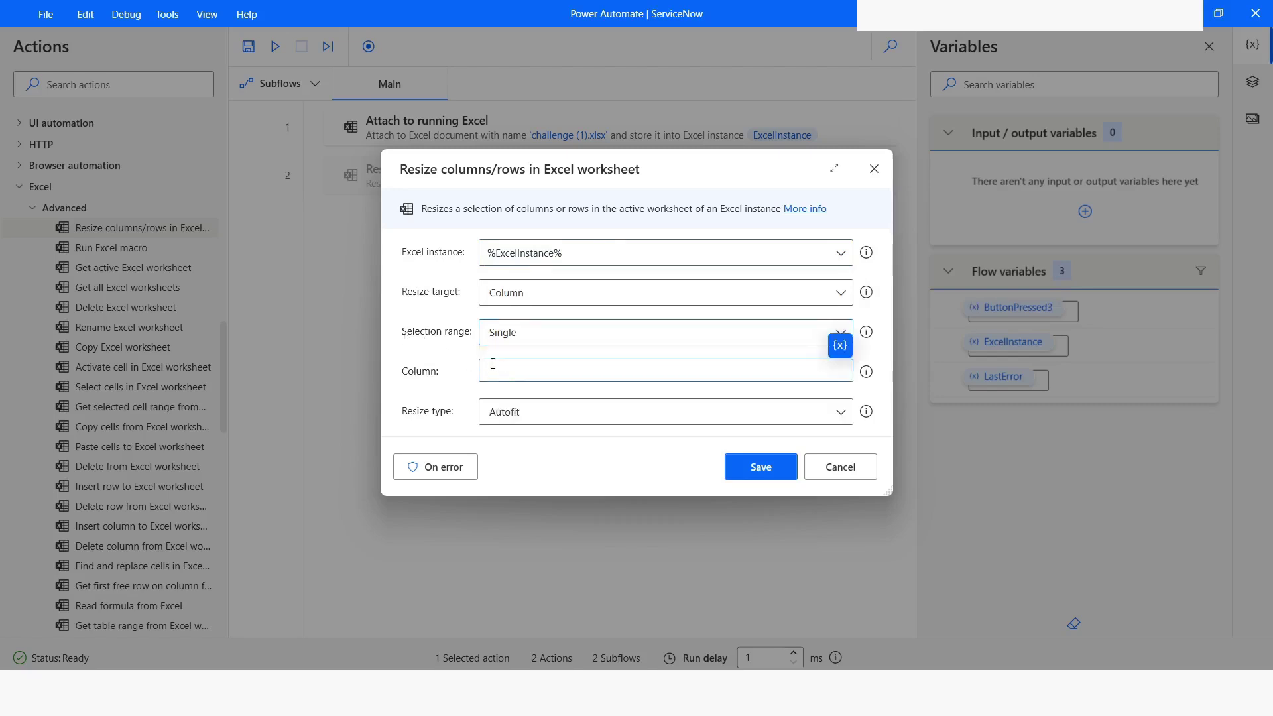
text(A)
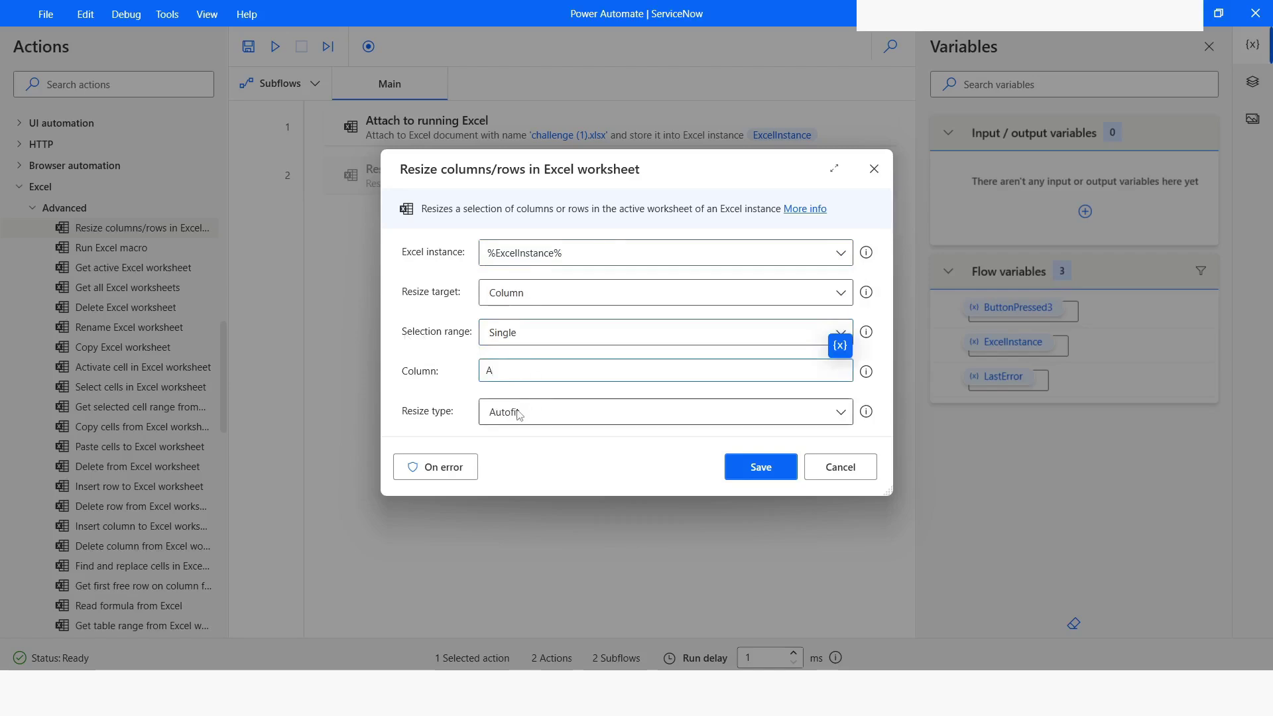
click(523, 412)
click(524, 456)
click(499, 413)
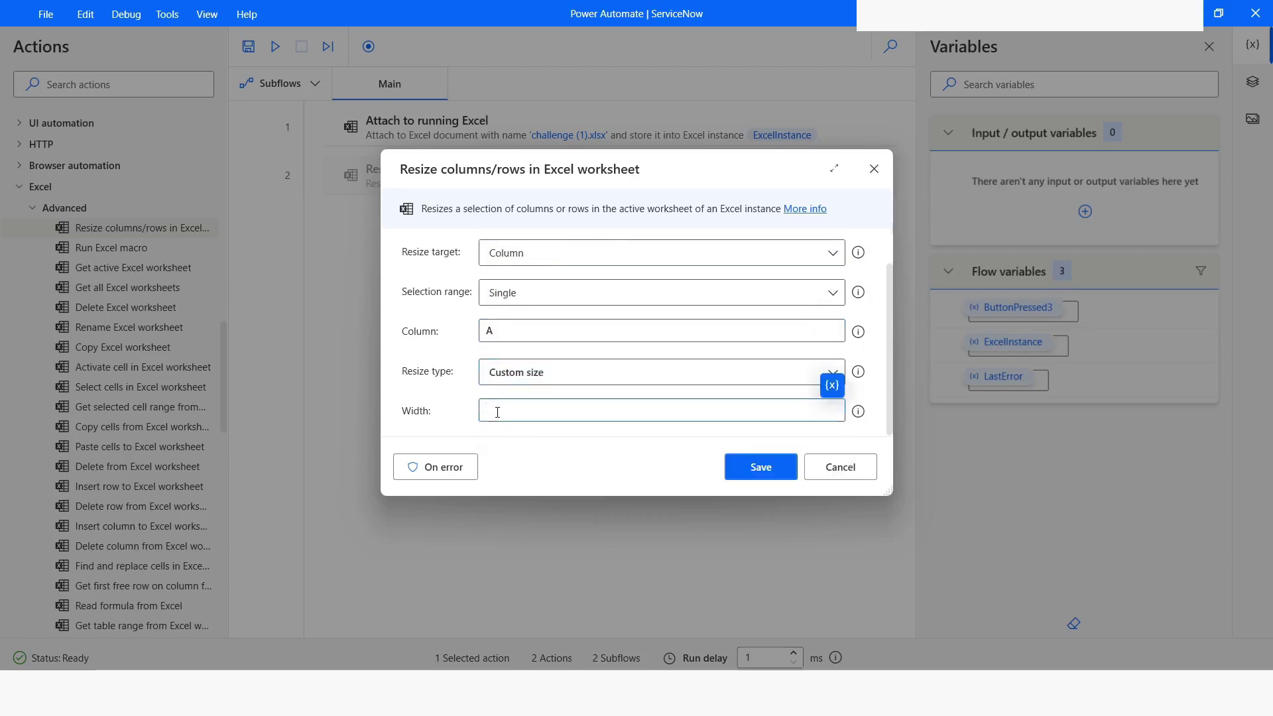
text(40)
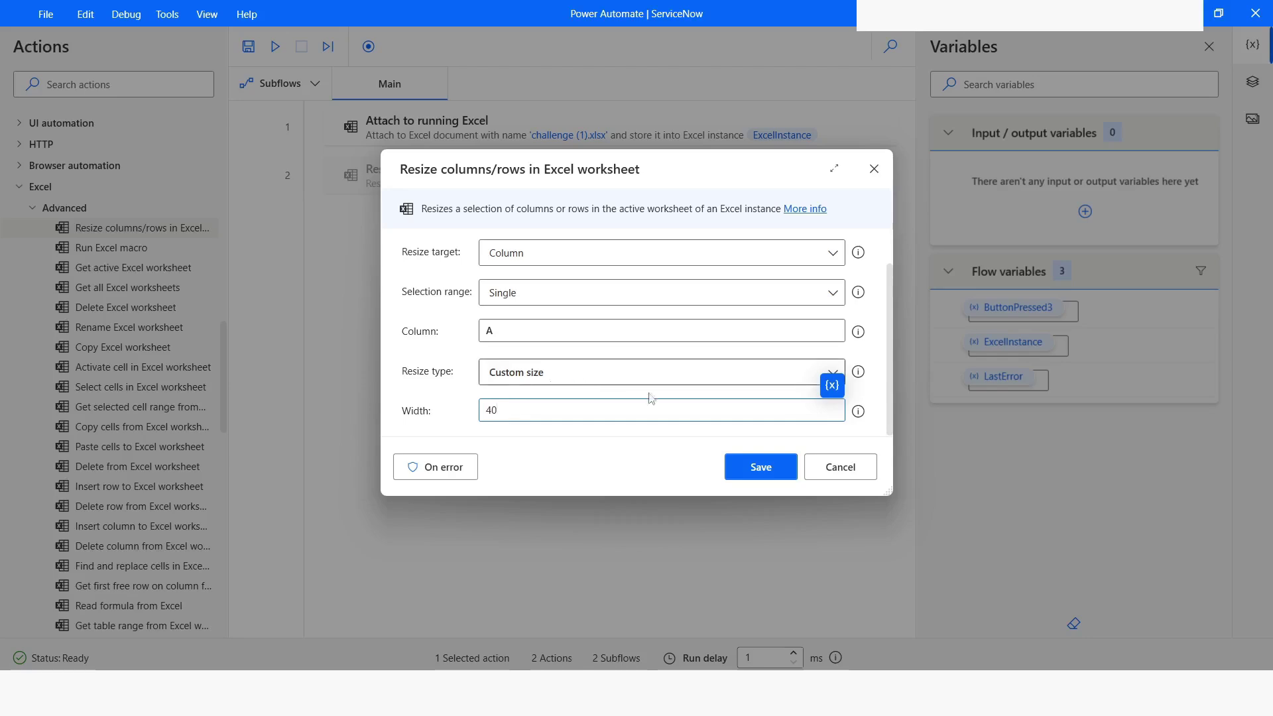
click(736, 468)
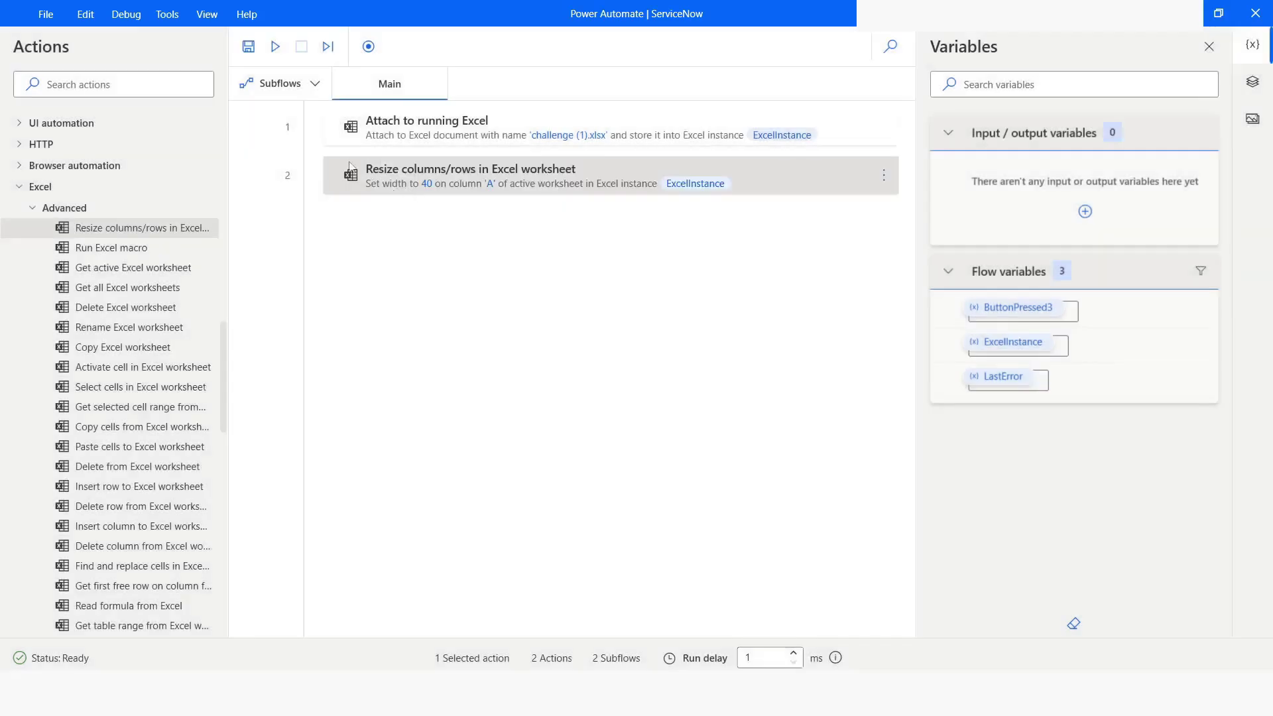
Run the flow and check the widened column A in Excel
click(275, 47)
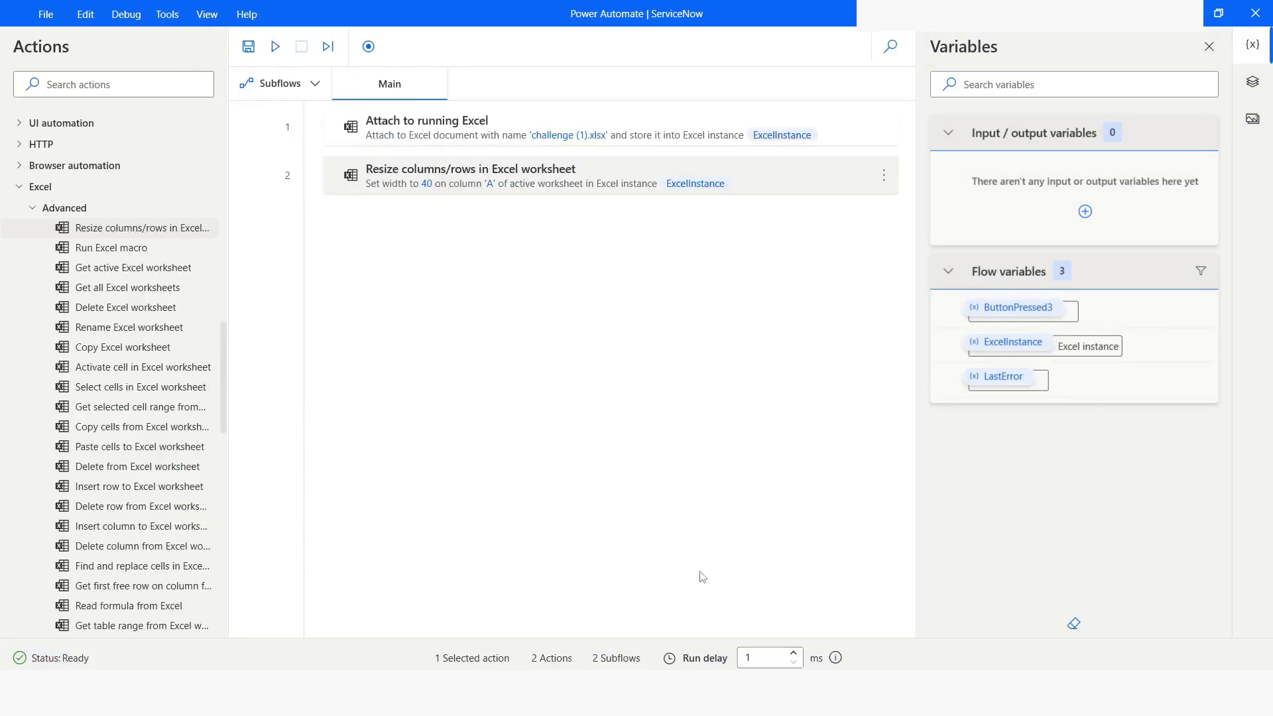
key(alt+Tab)
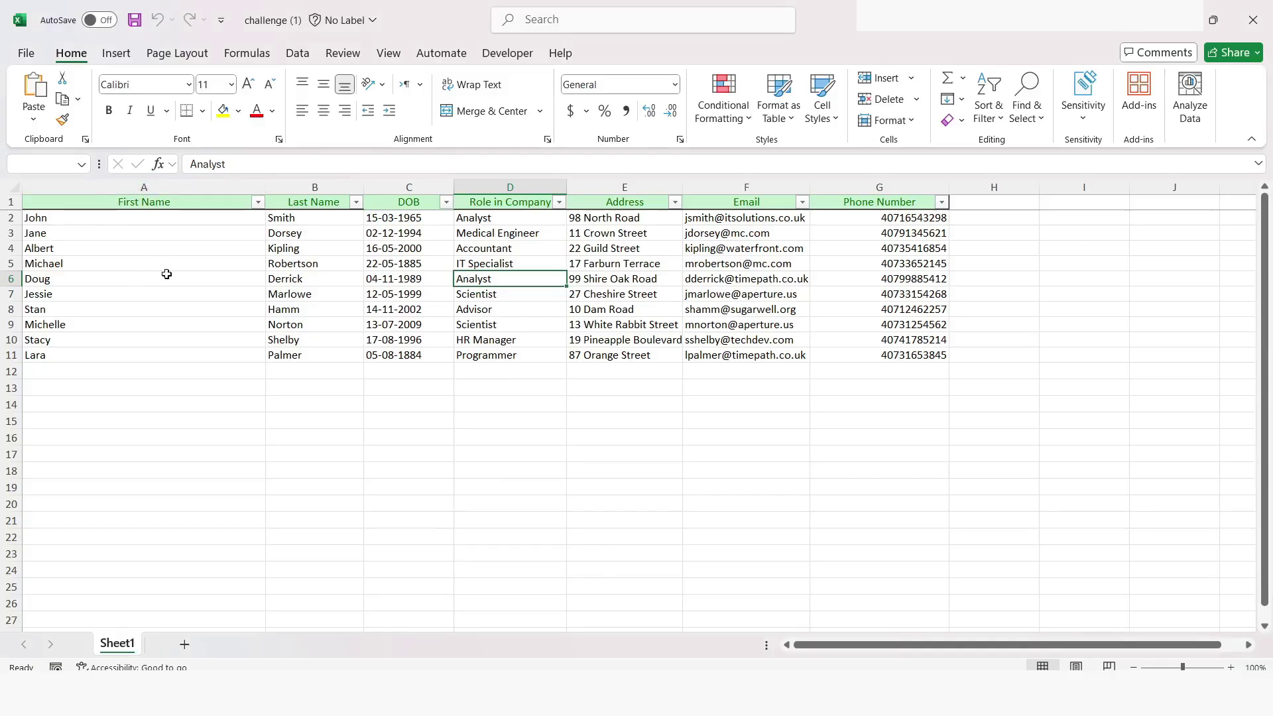
key(alt+Tab)
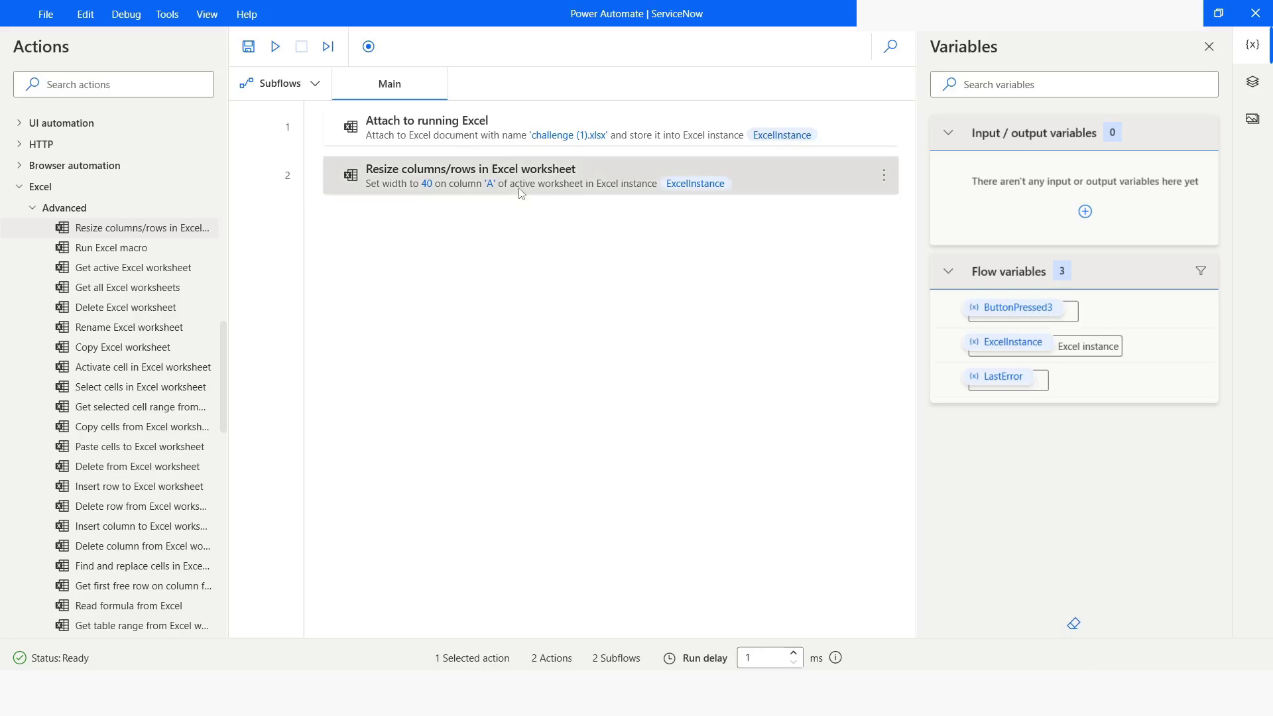
Change step 2 to resize row 1 to a custom height of 30
double_click(522, 192)
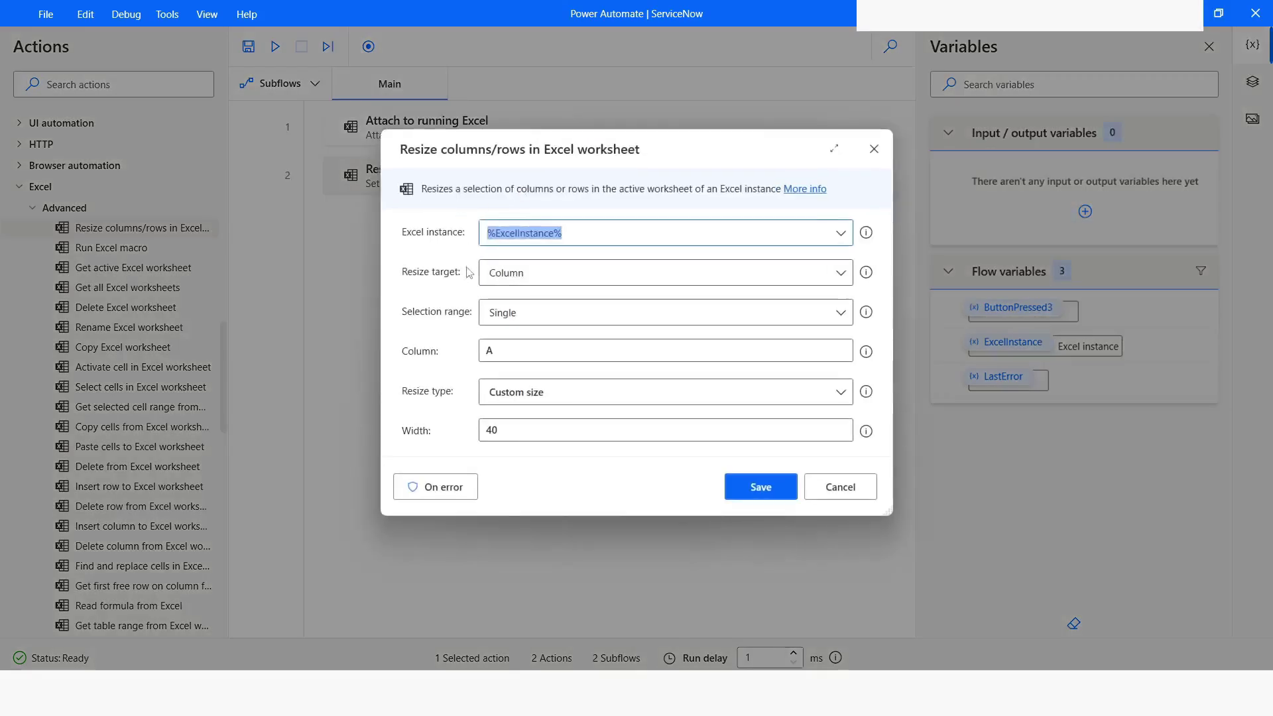
click(514, 273)
click(514, 322)
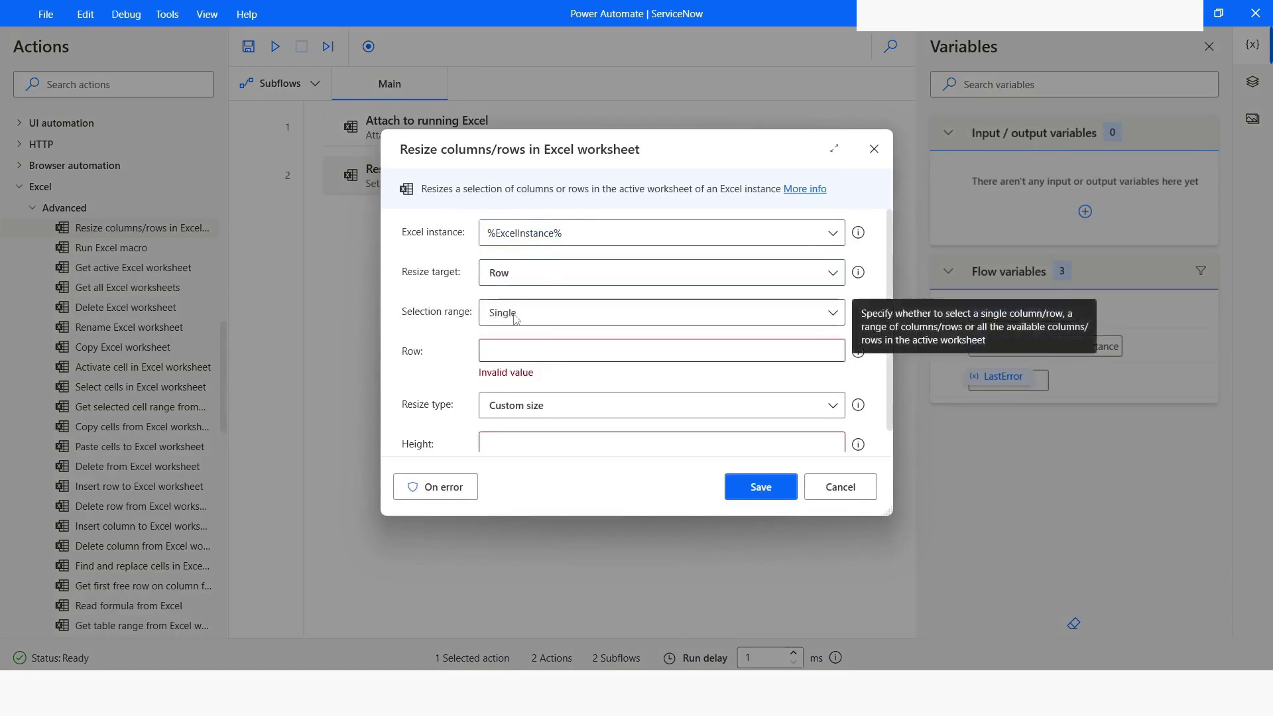
click(508, 357)
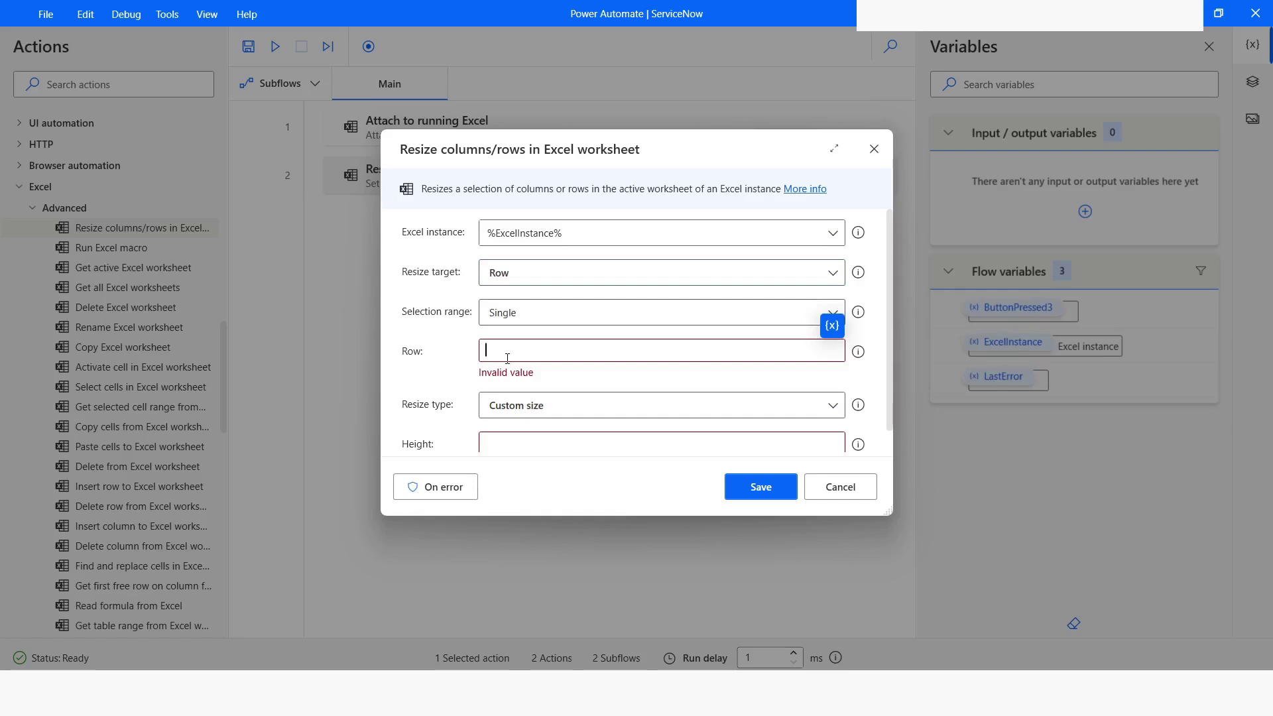
text(1)
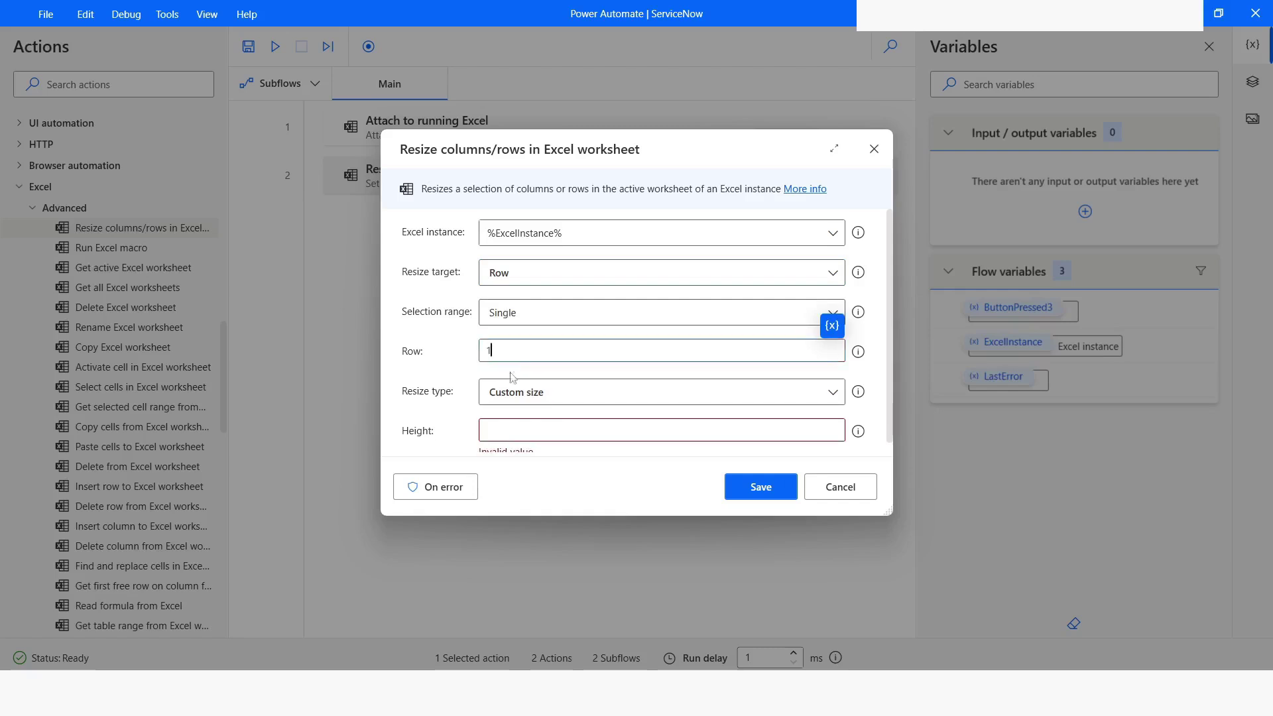
click(497, 429)
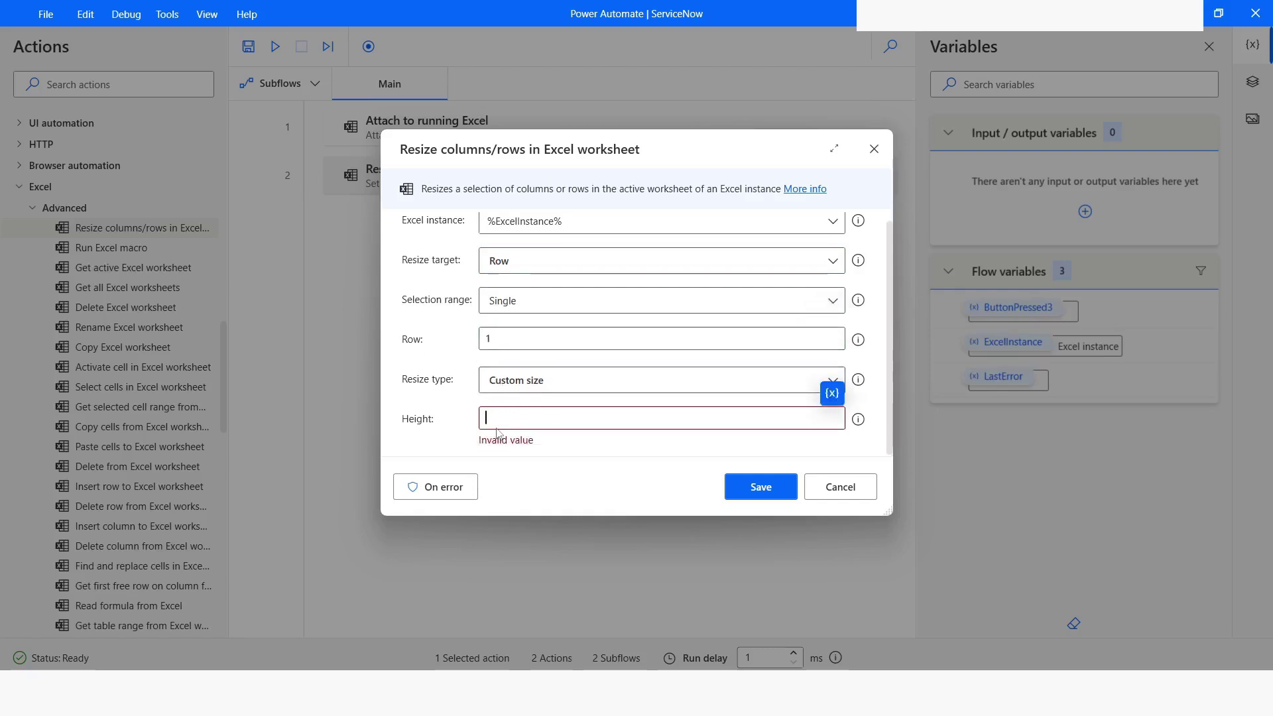
text(20)
click(761, 487)
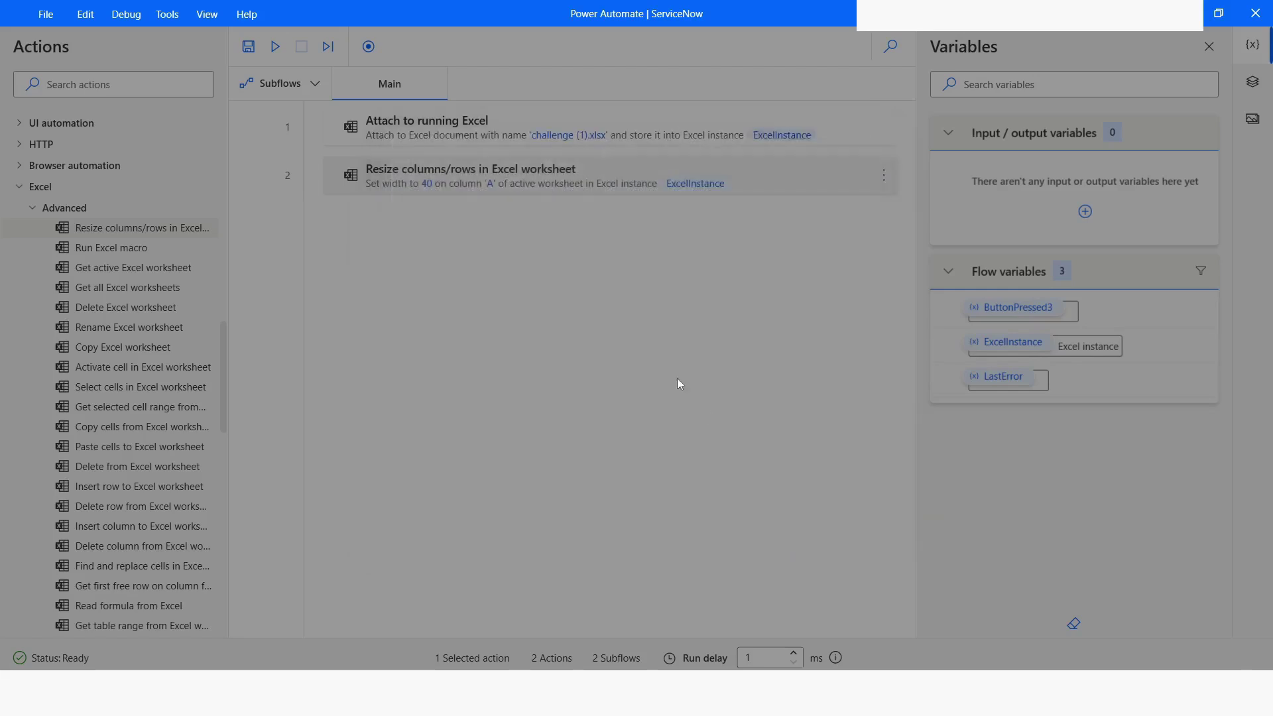
Run the flow and check header row 1's new height in Excel
click(275, 47)
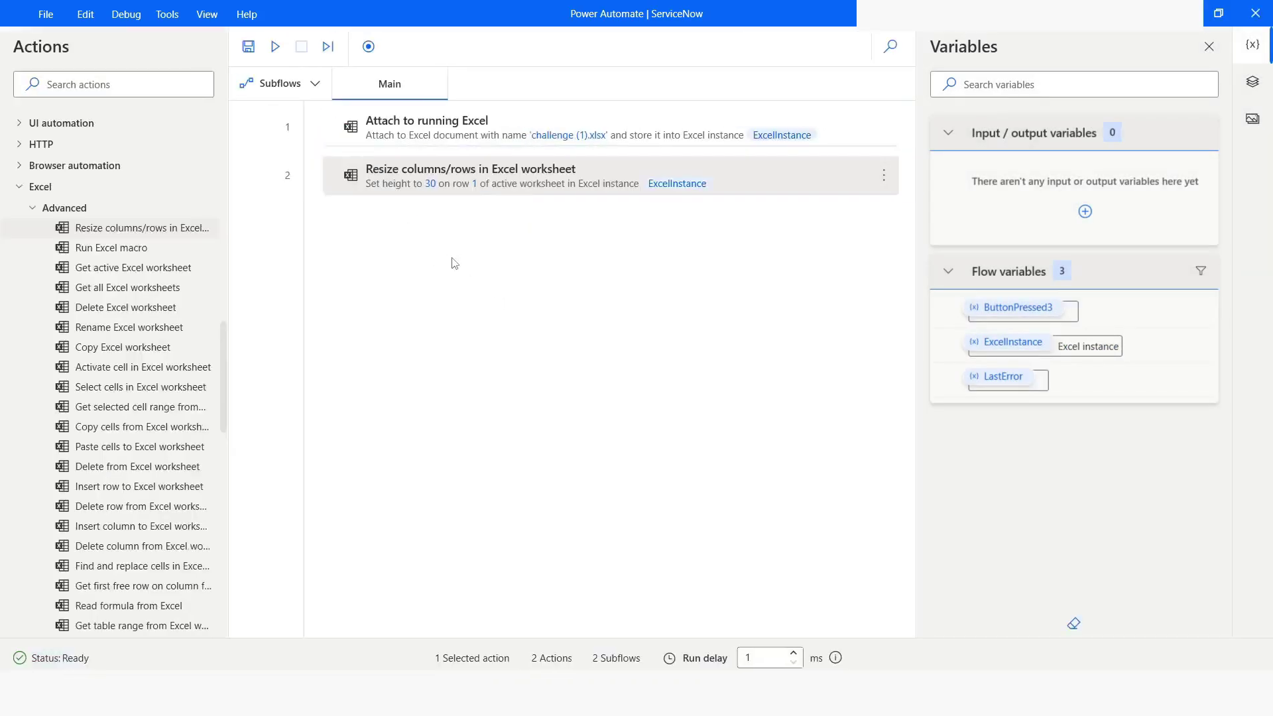
key(alt+Tab)
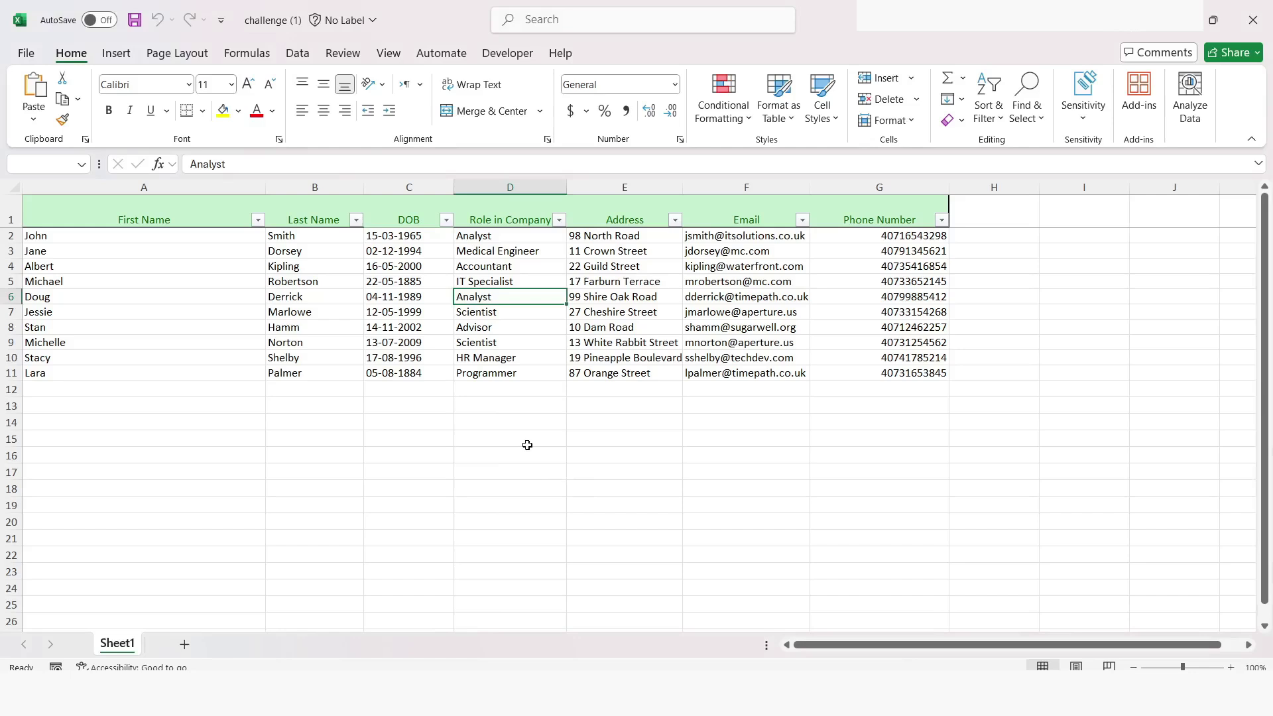
click(11, 213)
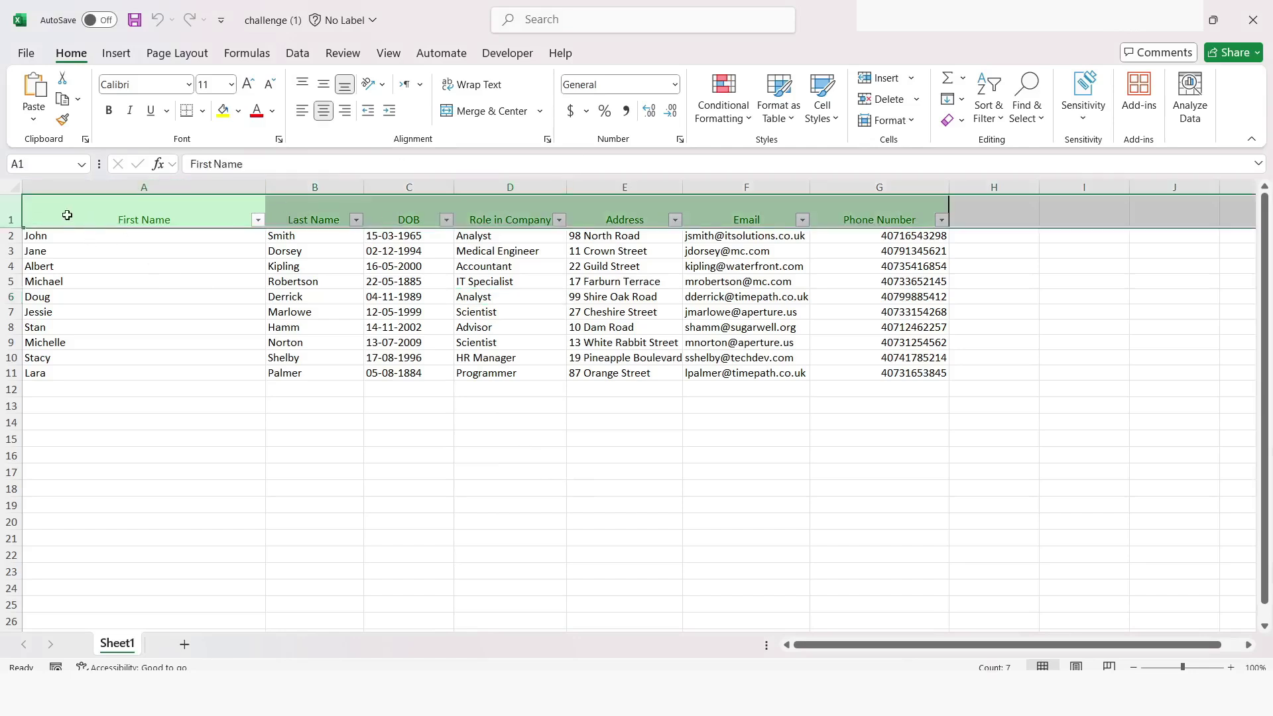
key(alt+Tab)
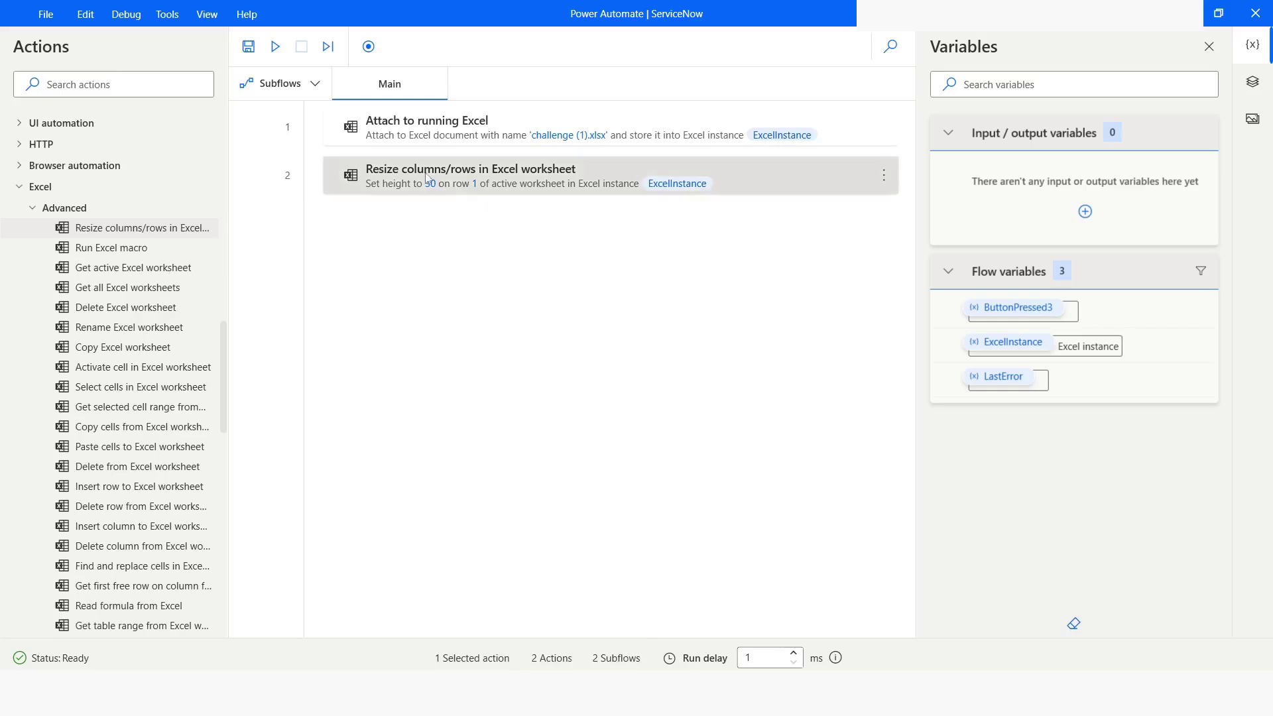
Change step 2's selection to a row range from start row 2 to end row 12
double_click(507, 177)
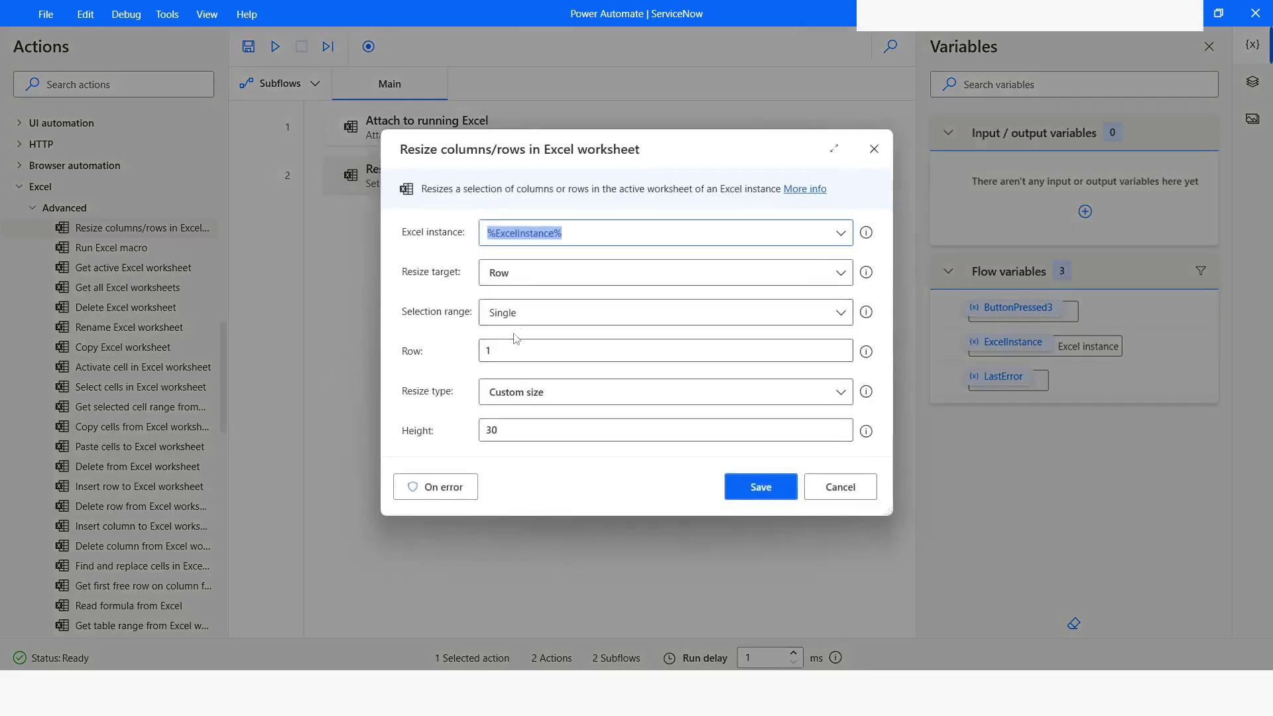
click(524, 312)
click(511, 361)
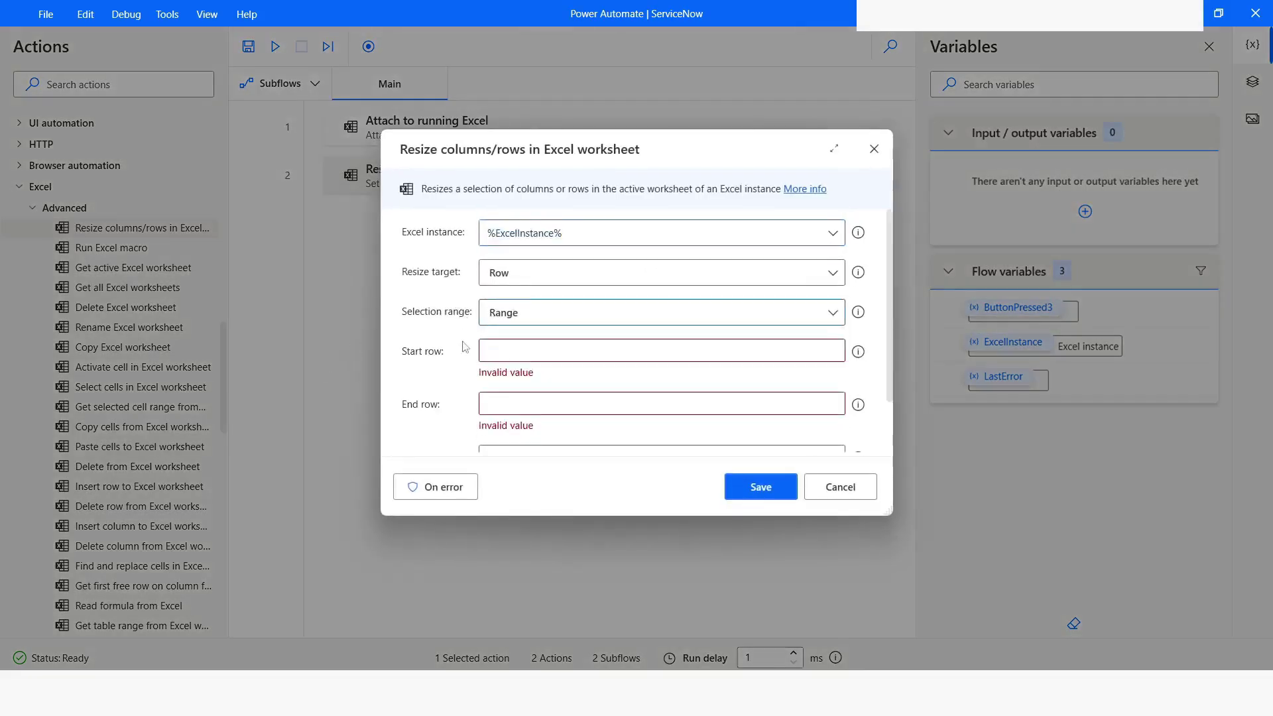
scroll(466, 346, down, 2)
click(515, 284)
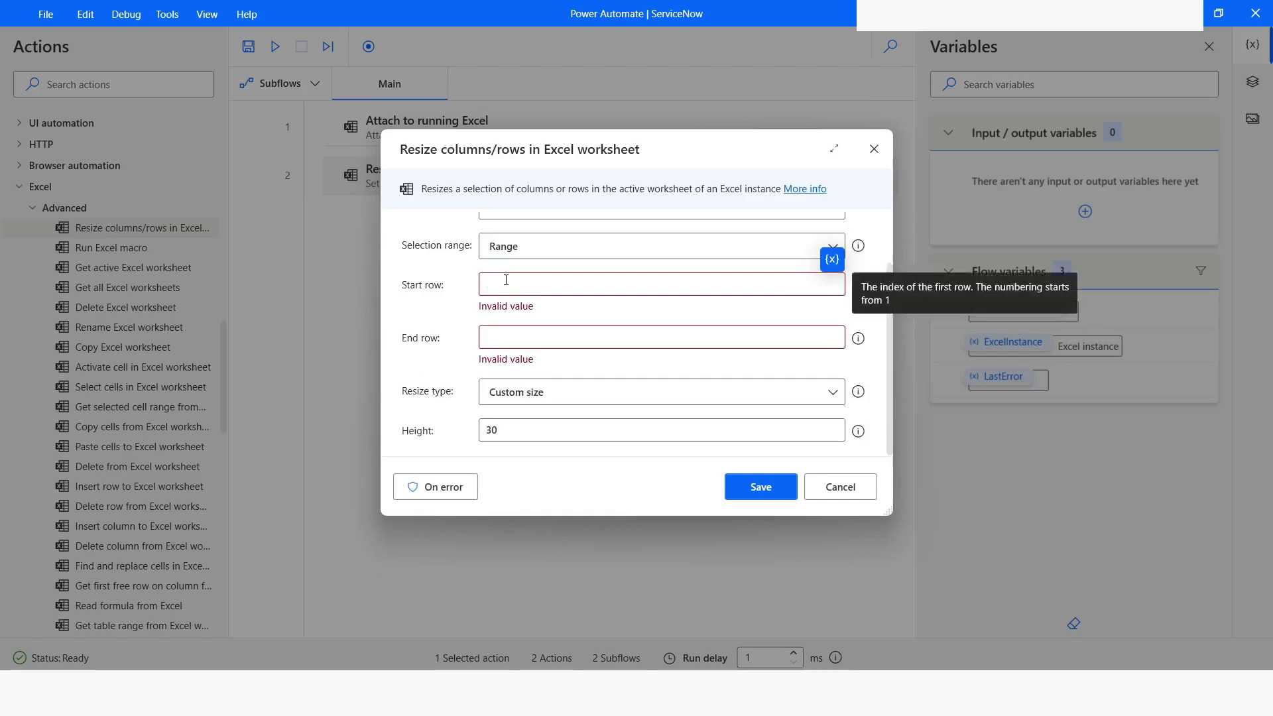
text(2)
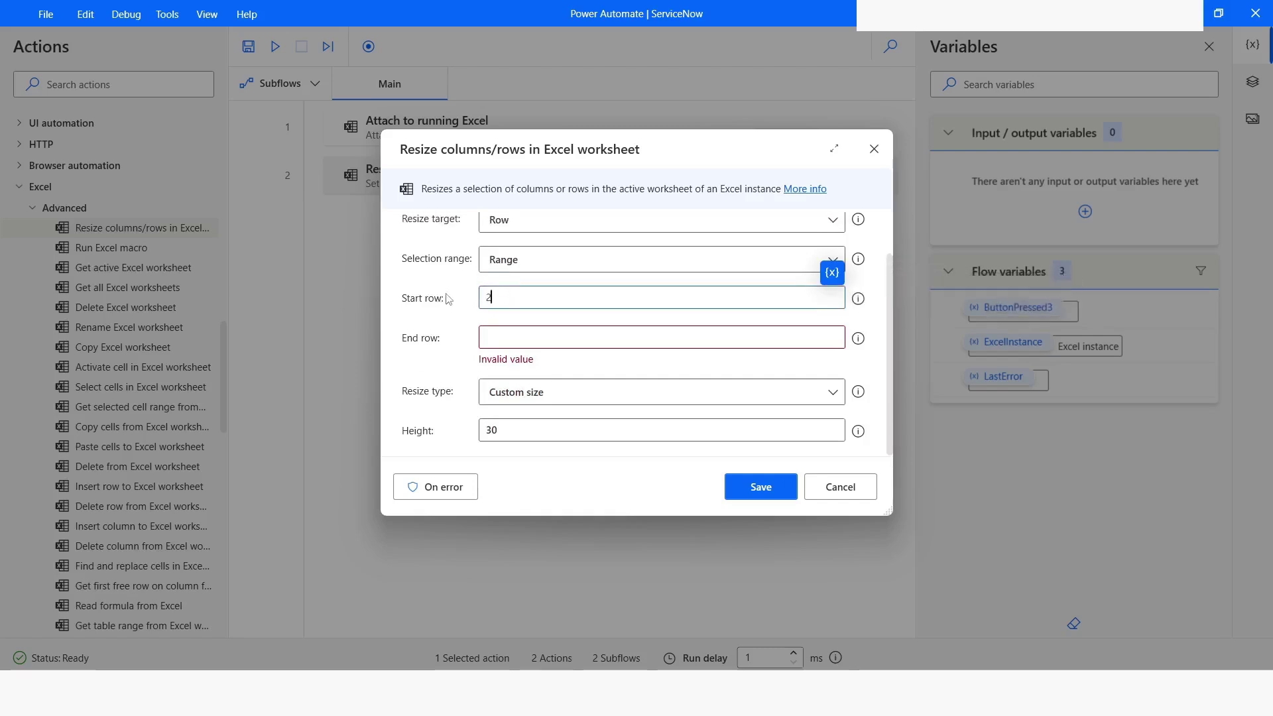
click(505, 336)
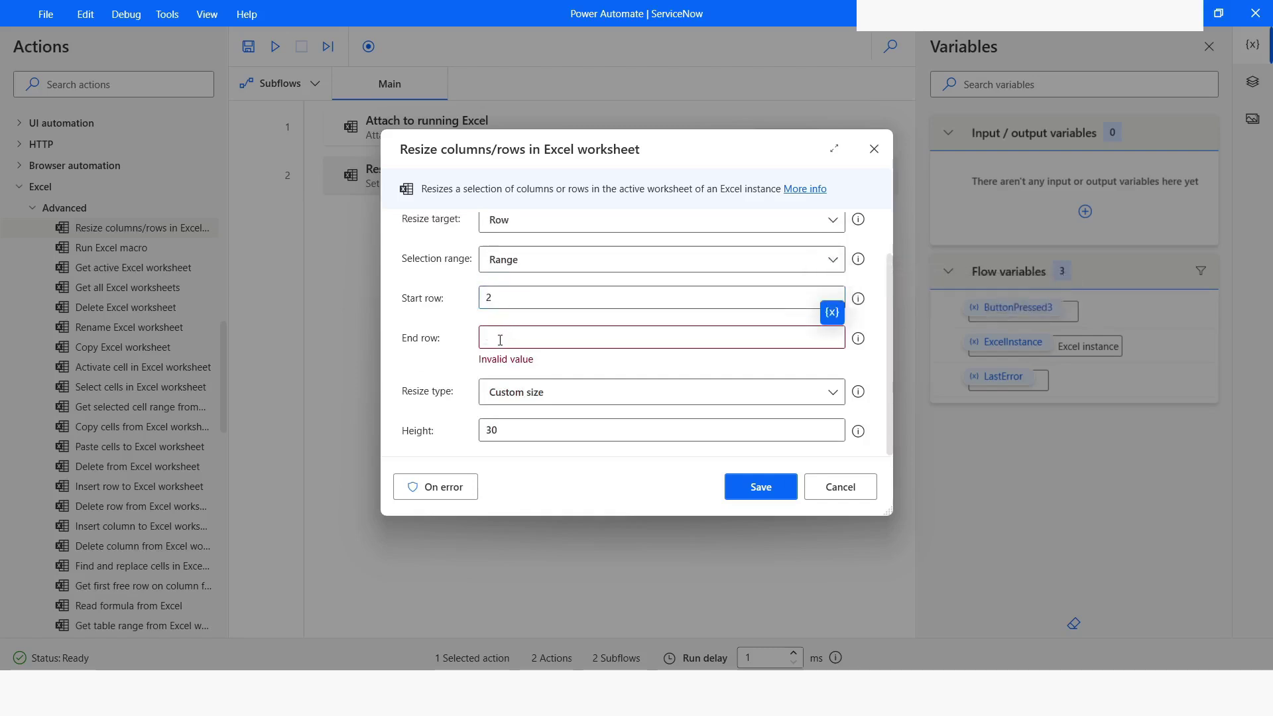
text(12)
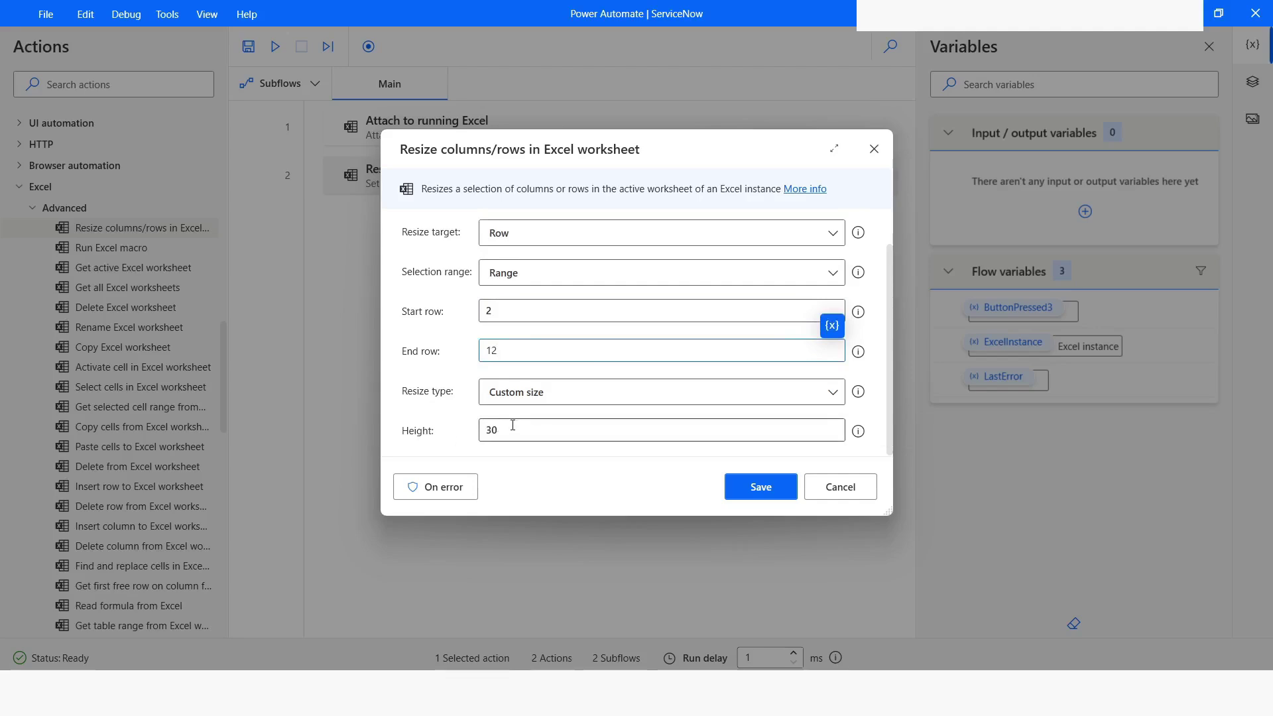
Save the row range, run the flow, check Excel's taller rows, and reopen action 2
click(761, 486)
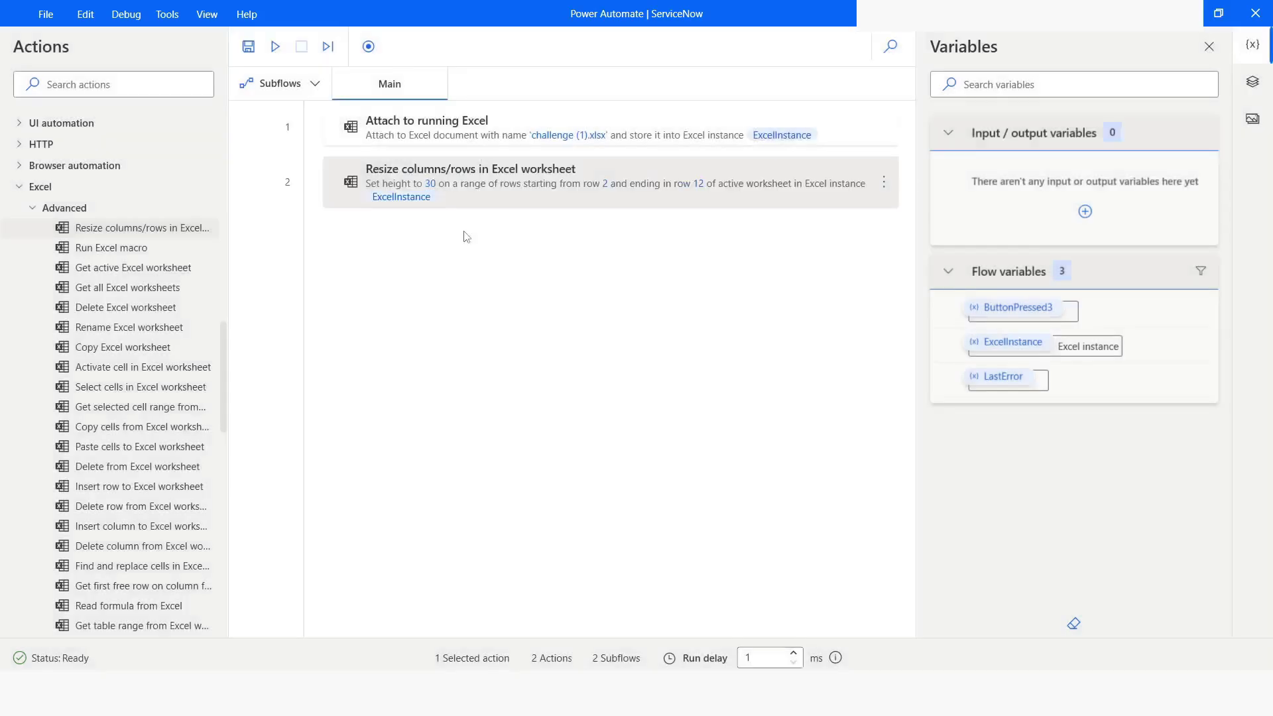
key(F5)
key(alt+Tab)
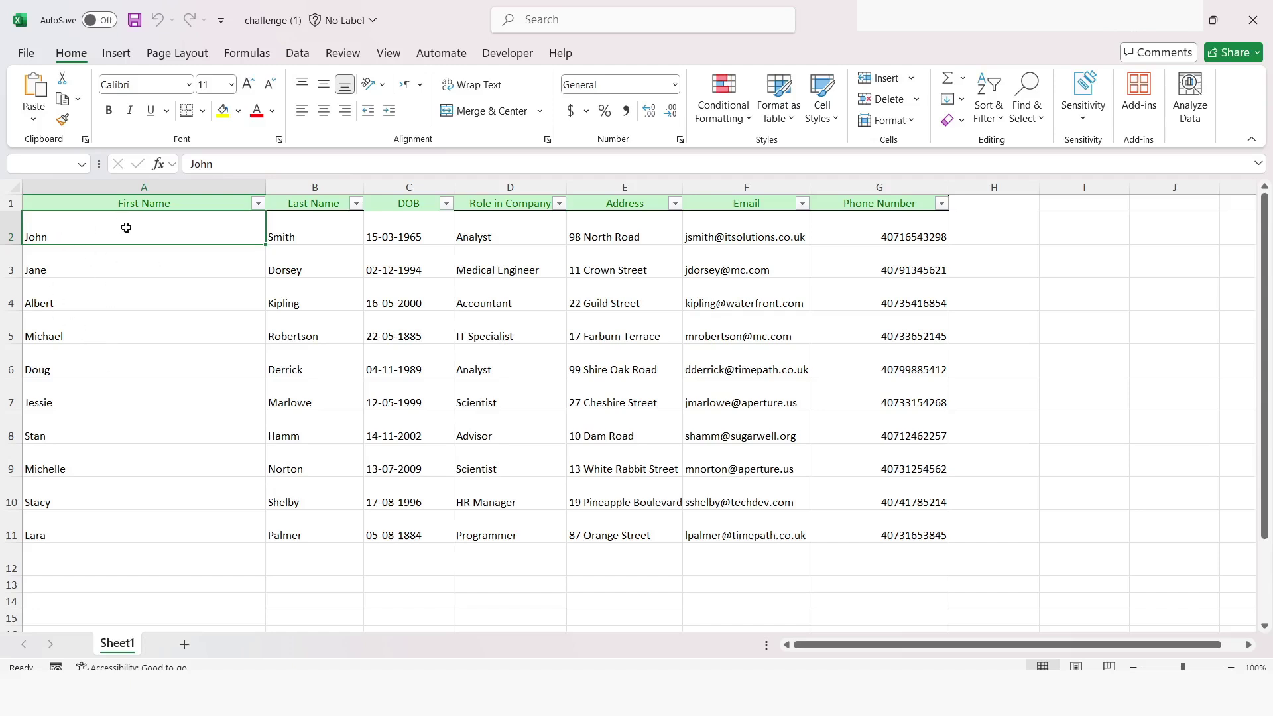
key(alt+Tab)
double_click(539, 193)
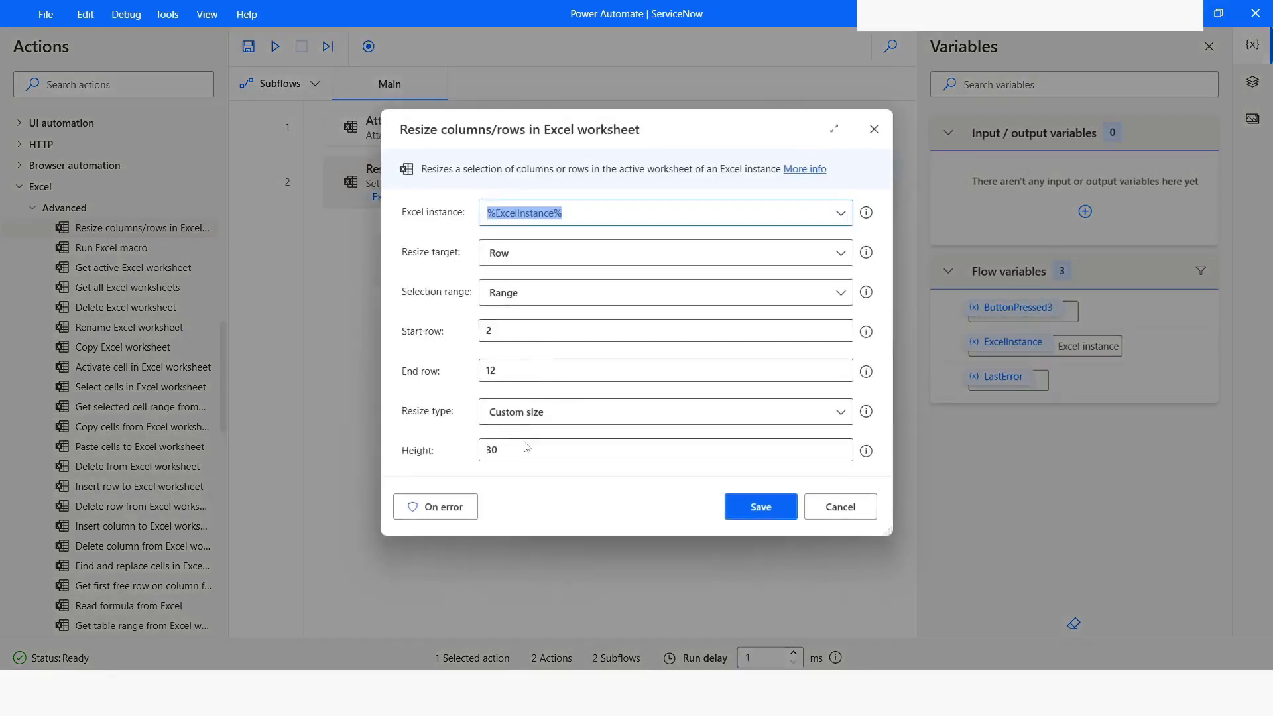
Switch rows 2–12 to Autofit instead of height 30, save, and run the flow
click(517, 420)
click(504, 439)
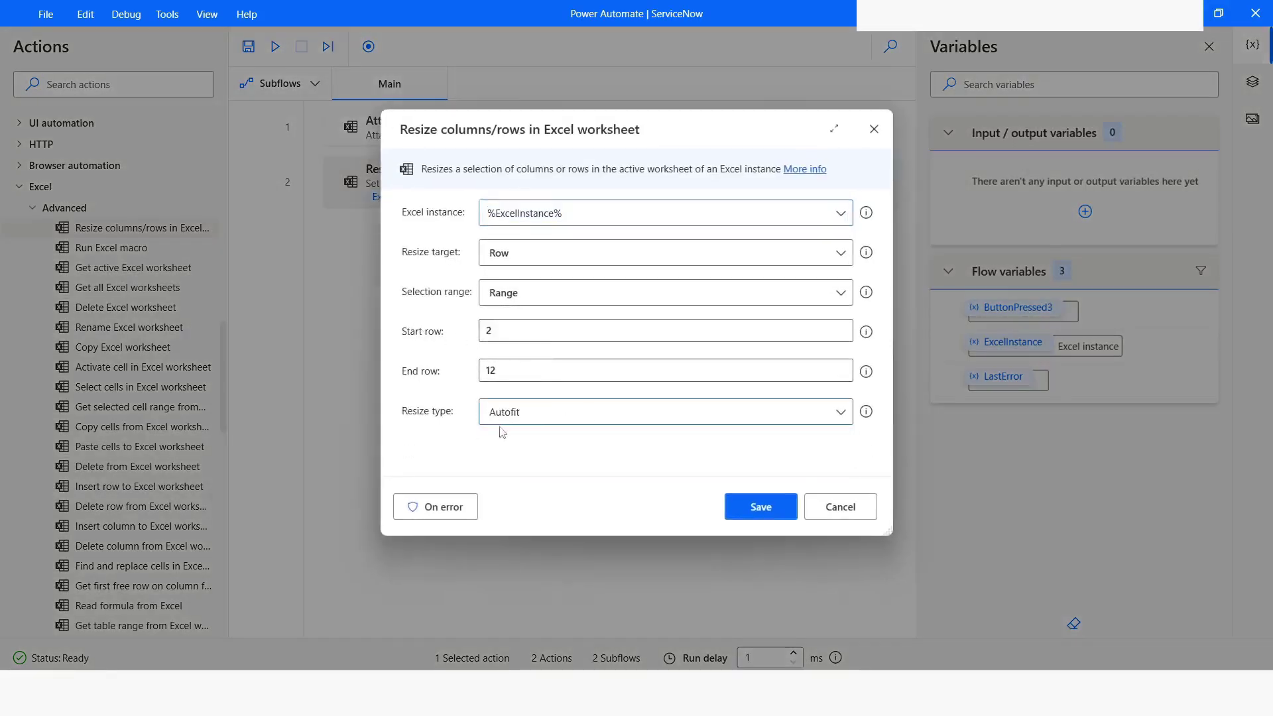
click(763, 508)
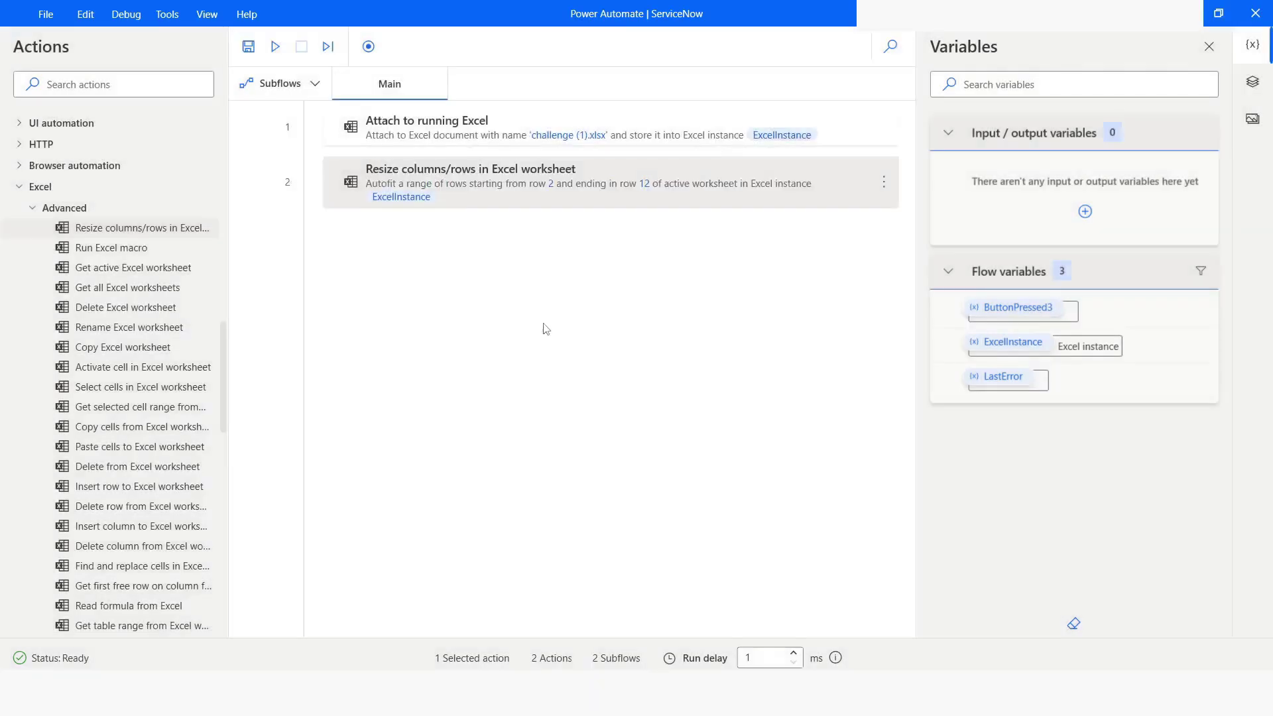
click(276, 46)
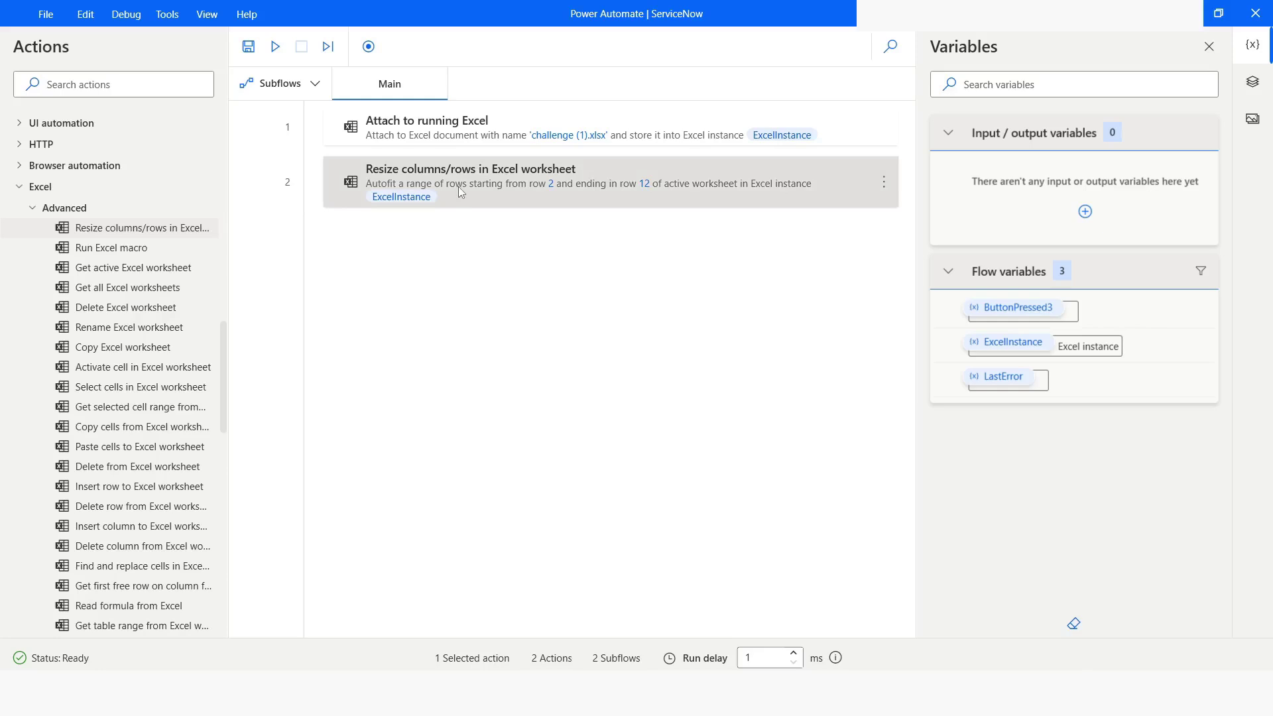
Change step 2 to autofit all available columns
double_click(459, 186)
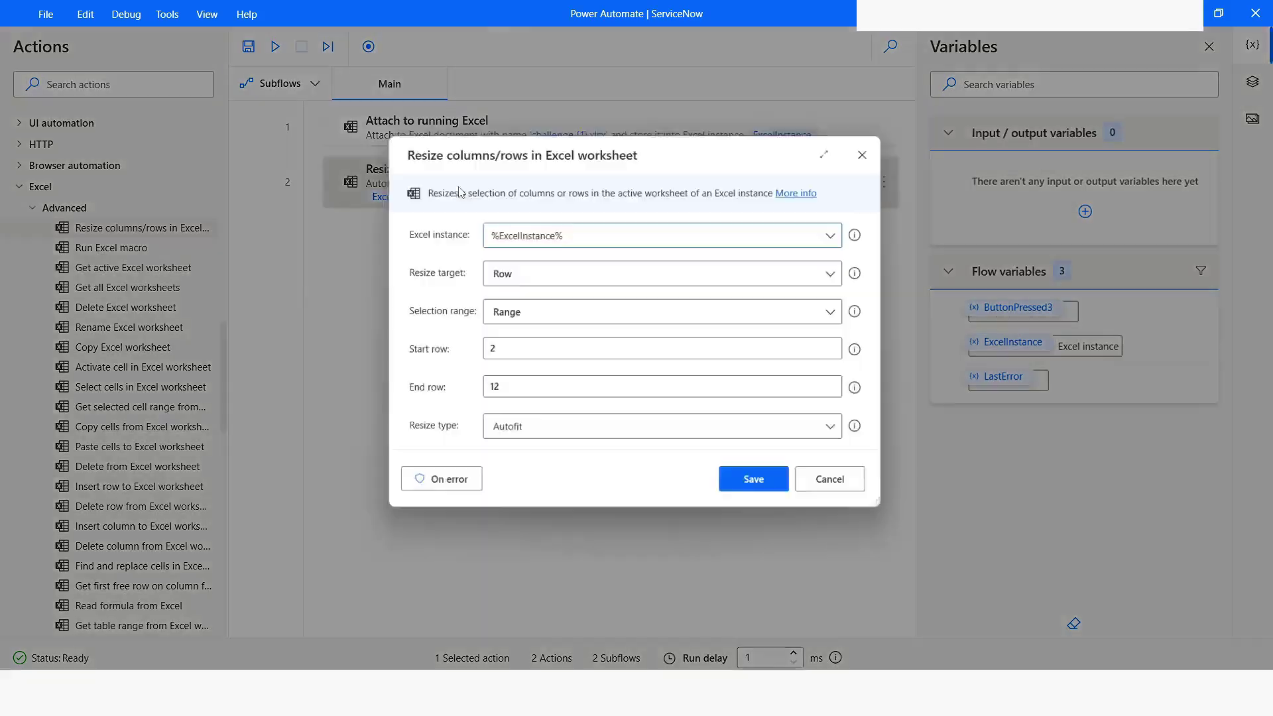
click(521, 278)
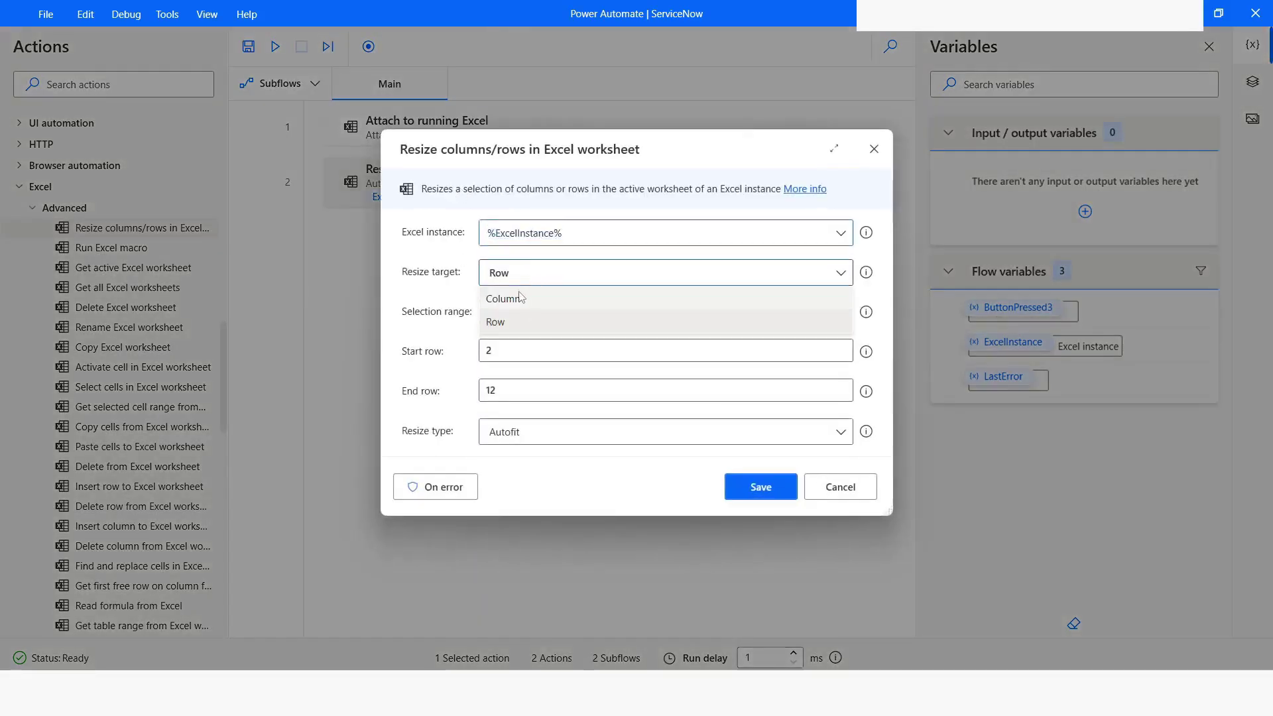
click(521, 297)
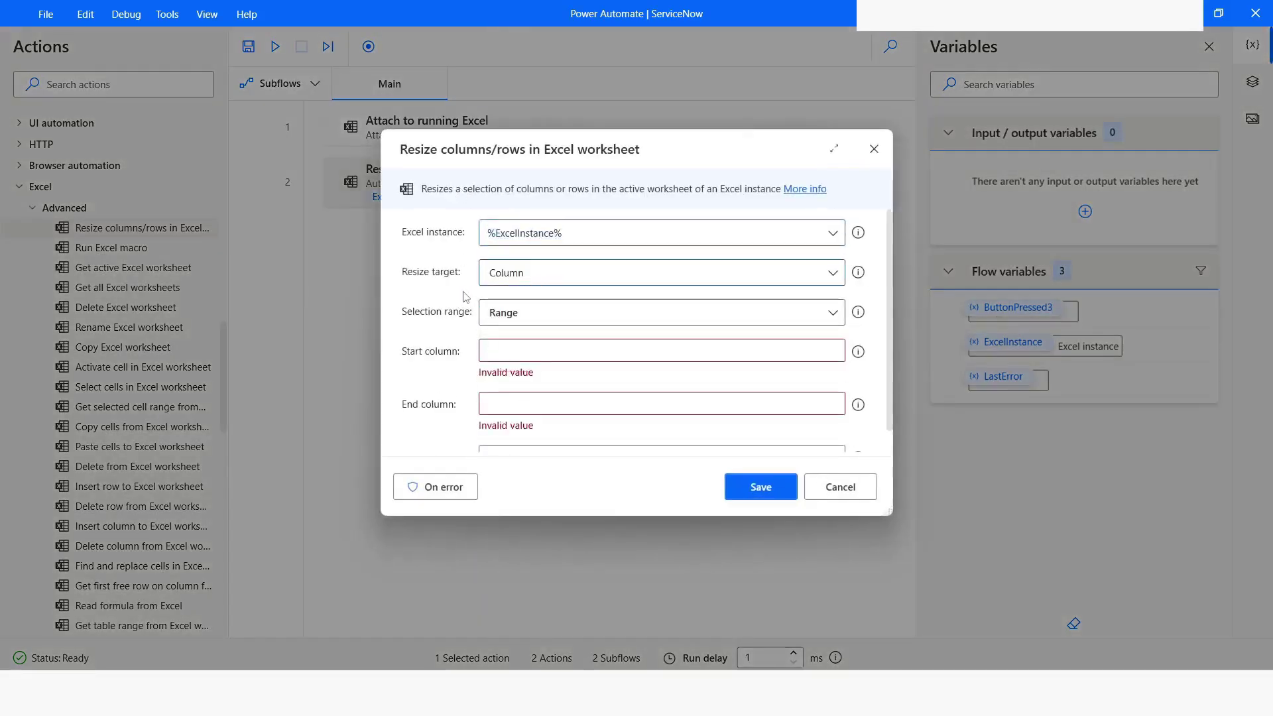
scroll(472, 343, down, 1)
click(530, 289)
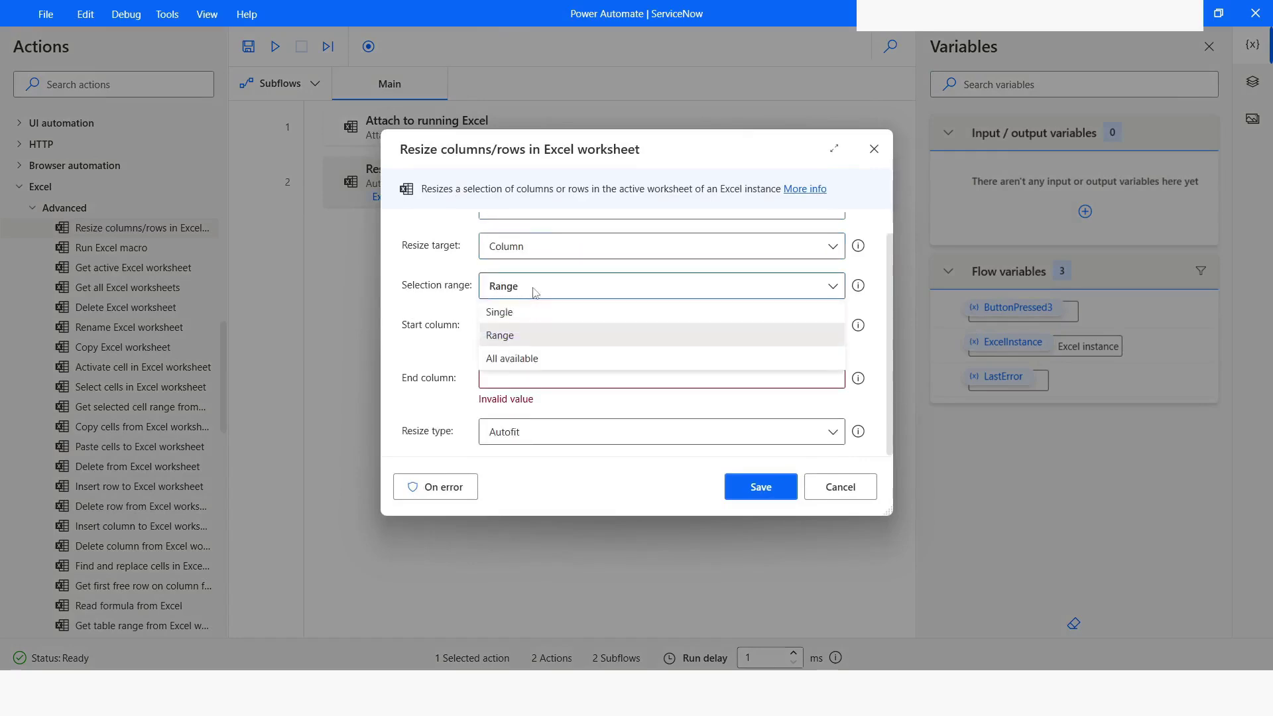
click(508, 359)
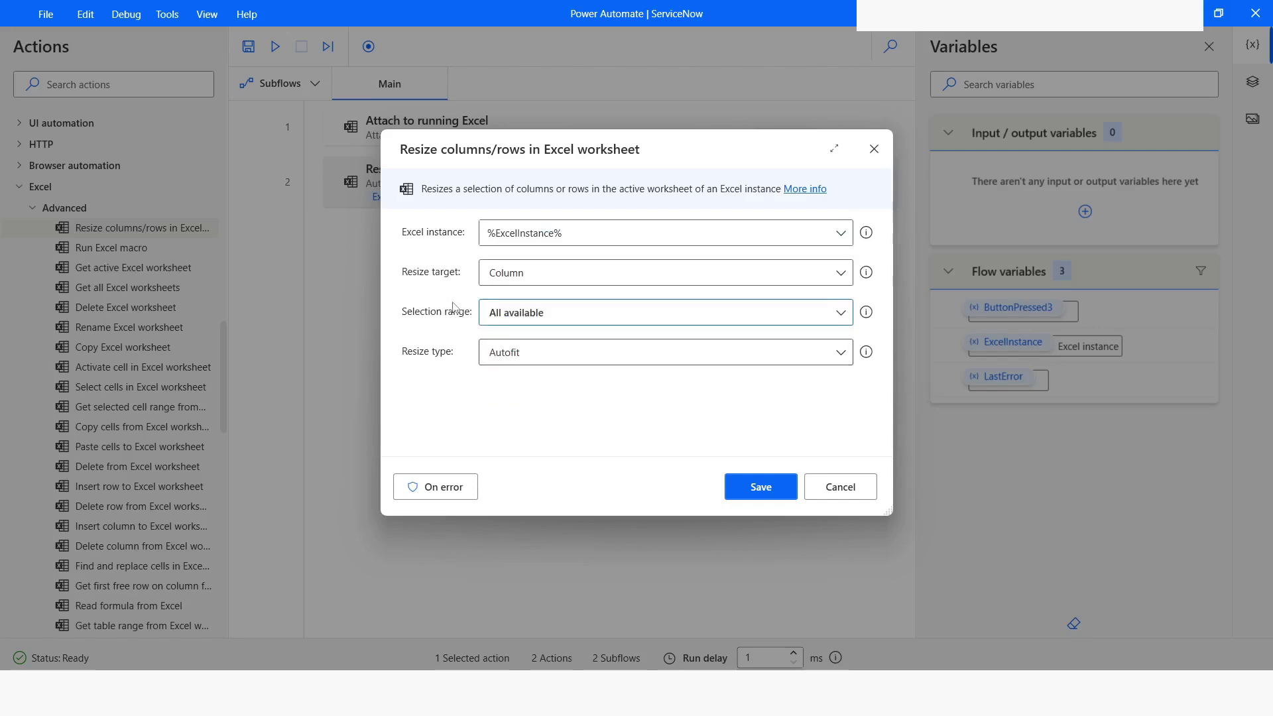
click(761, 487)
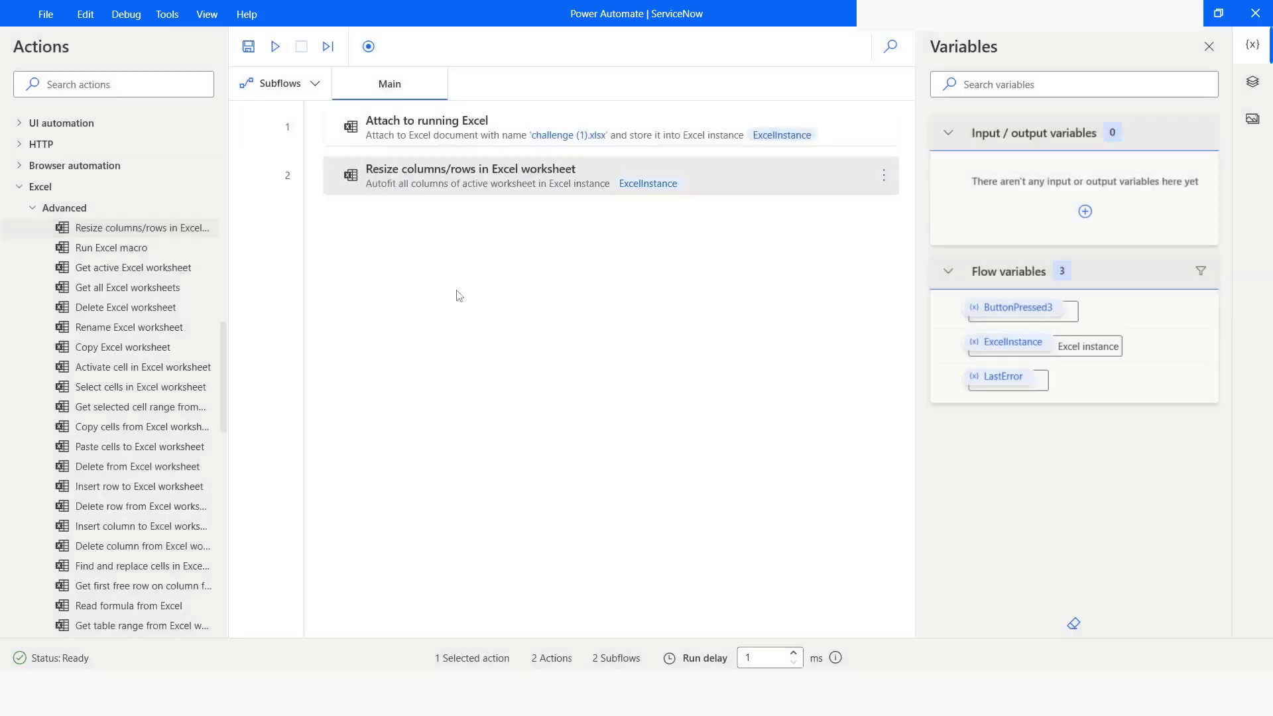
Run the flow and check the autofitted columns in Excel
click(275, 46)
key(alt+Tab)
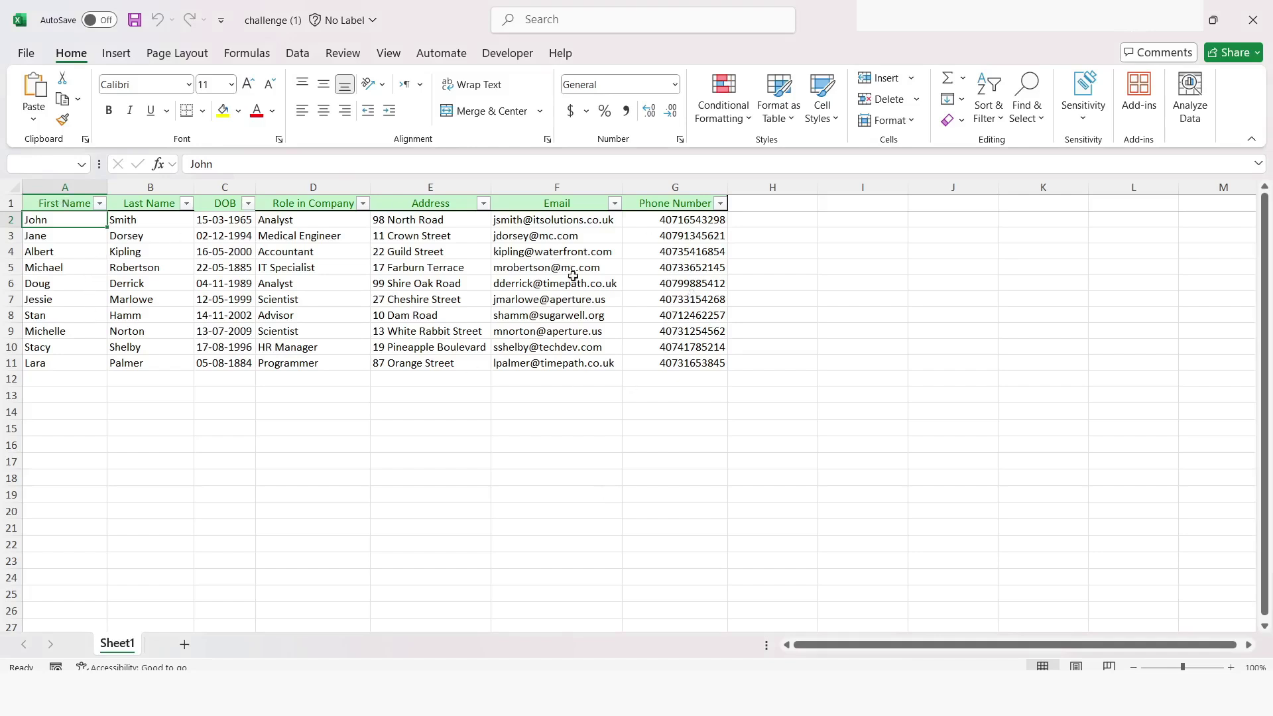
key(alt+Tab)
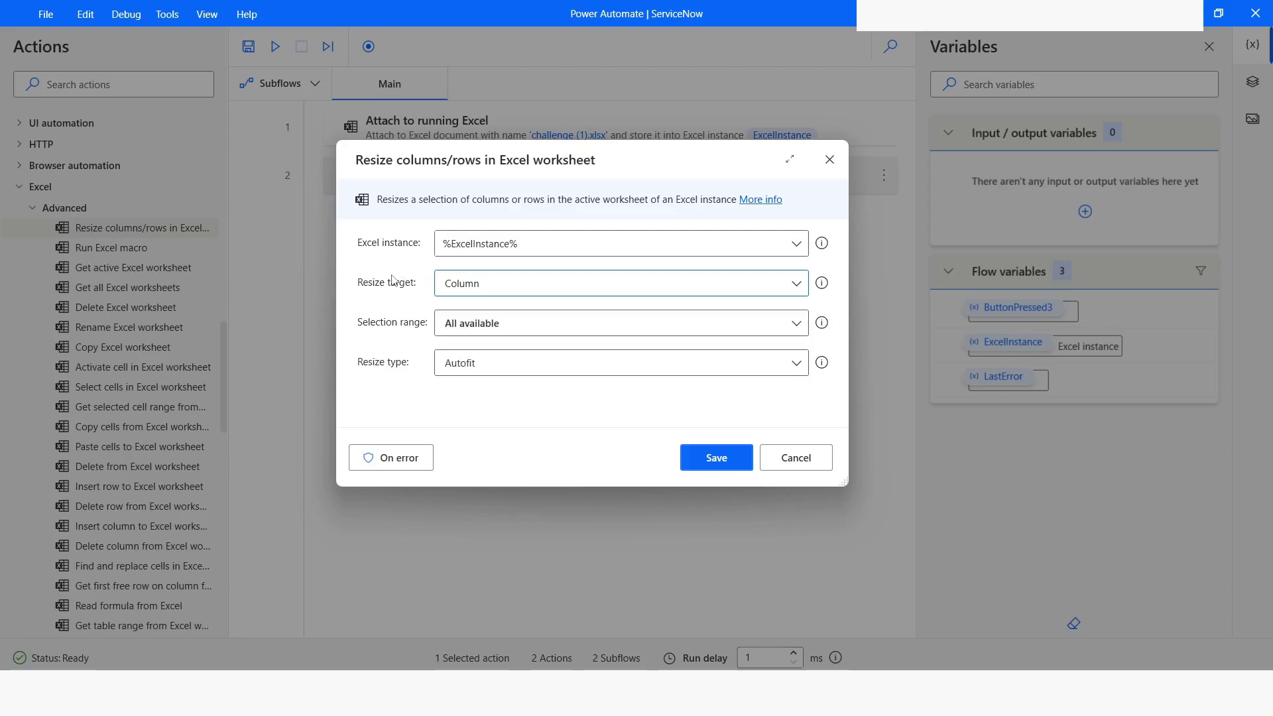
click(463, 322)
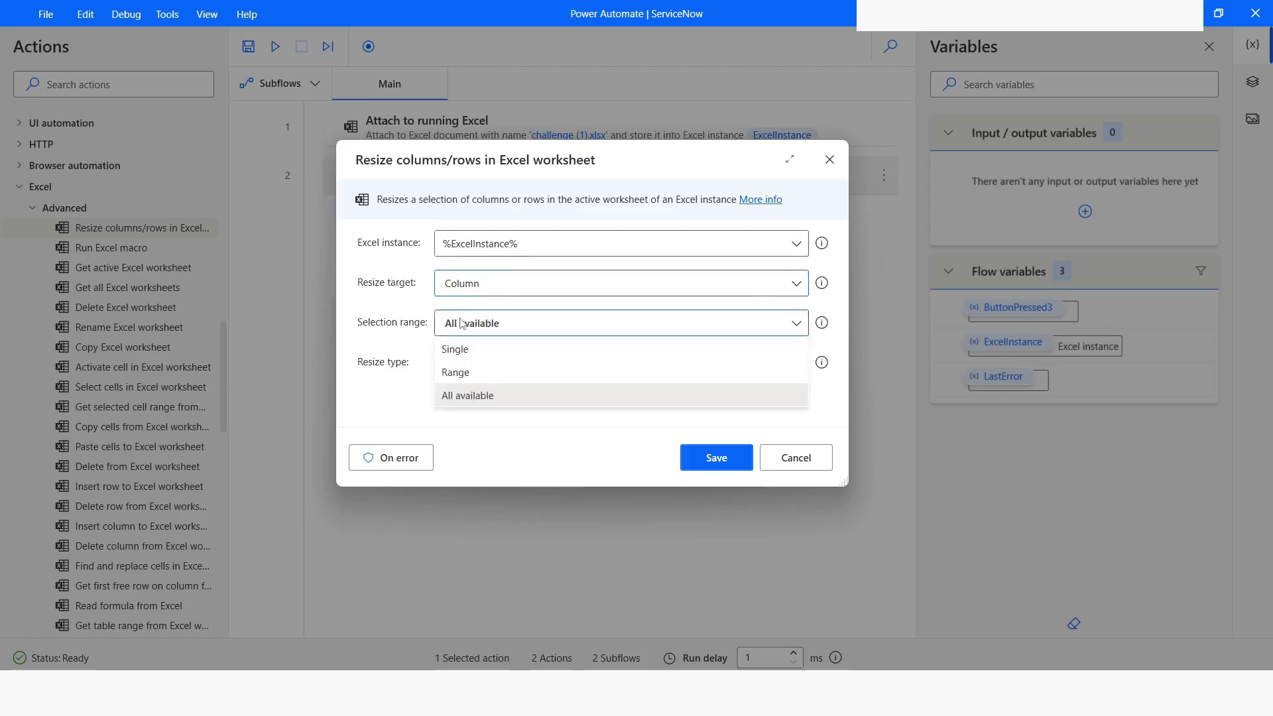
click(462, 372)
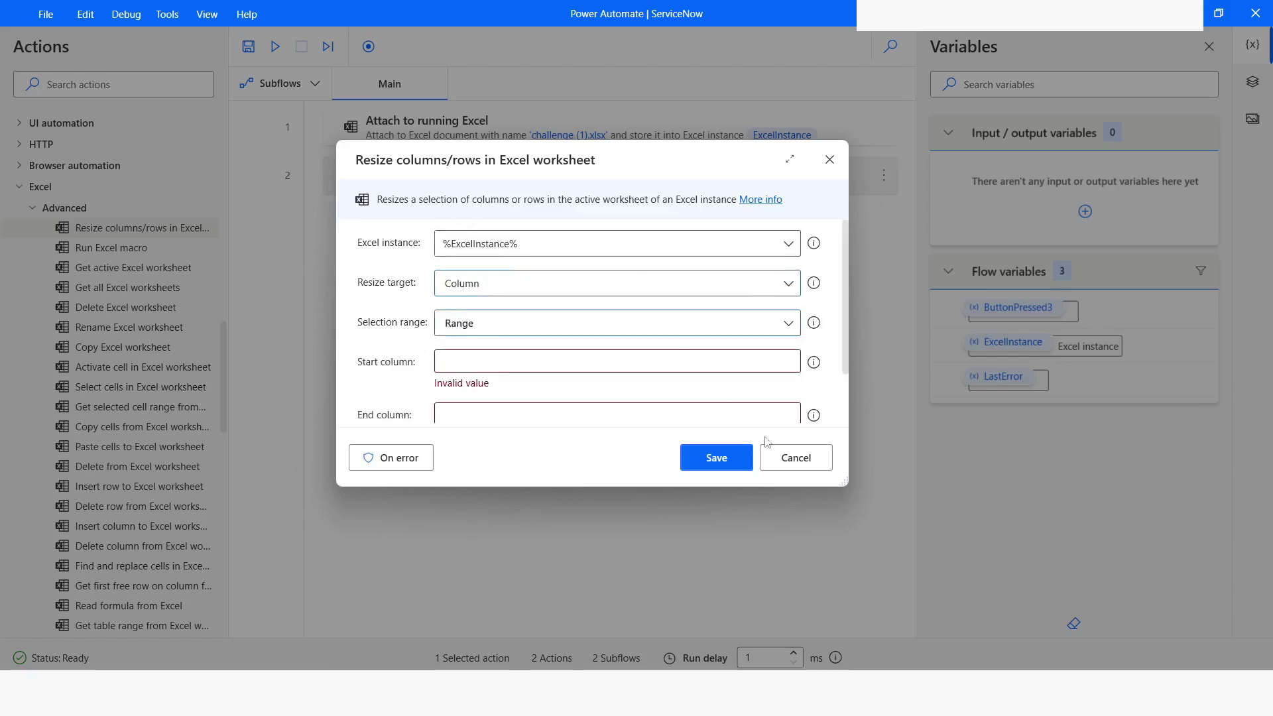
drag(843, 482, 957, 582)
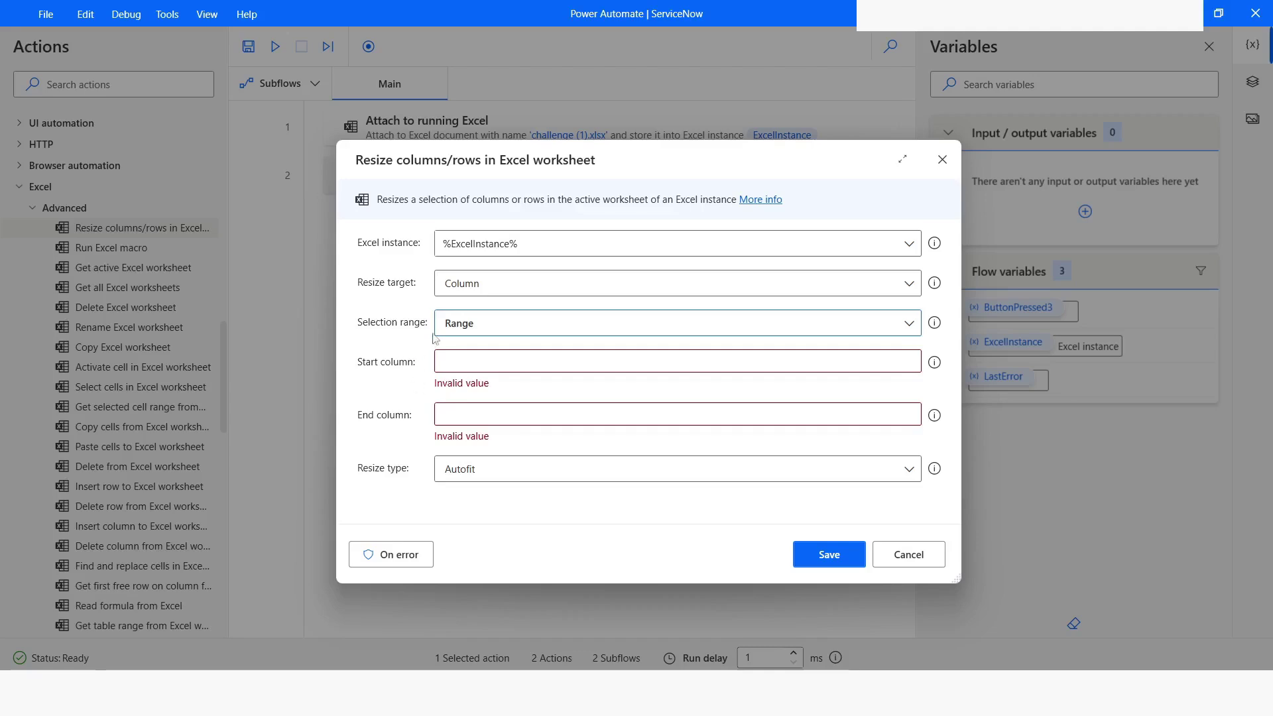
click(908, 555)
scroll(113, 398, down, 10)
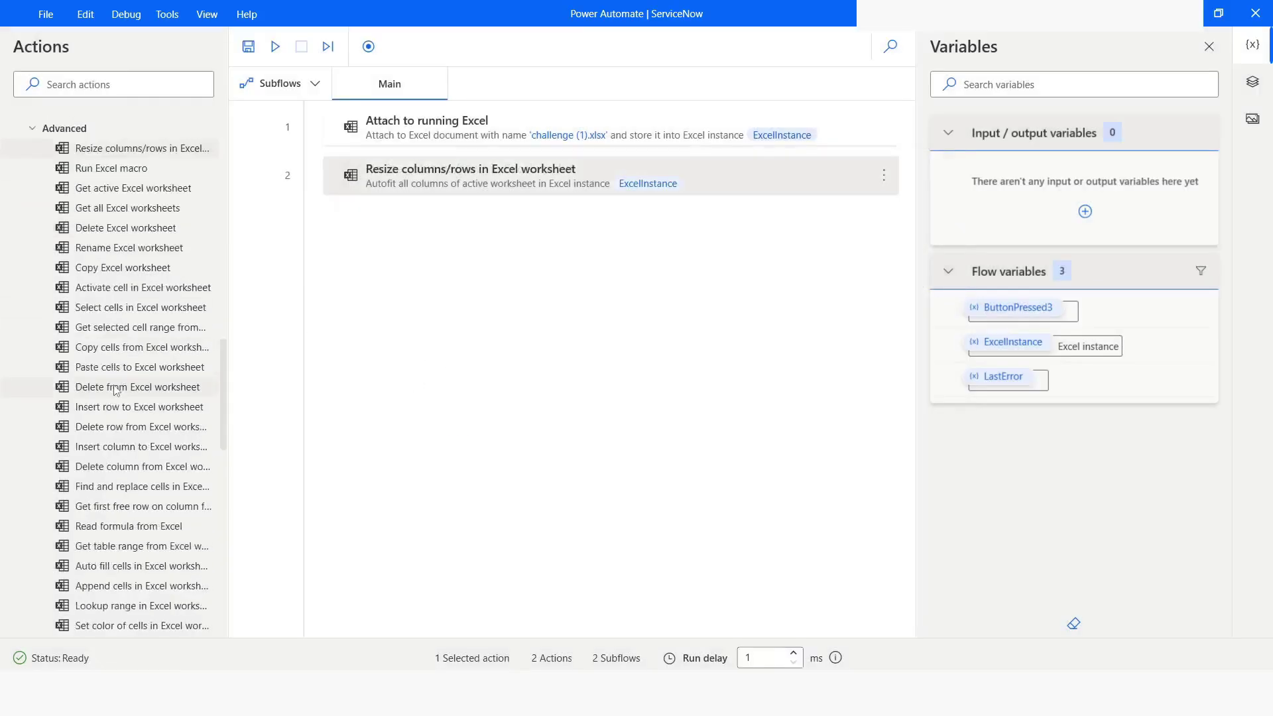
Insert Get first free column/row before the resize step, storing FirstFreeColumn and FirstFreeRow
drag(77, 435, 653, 292)
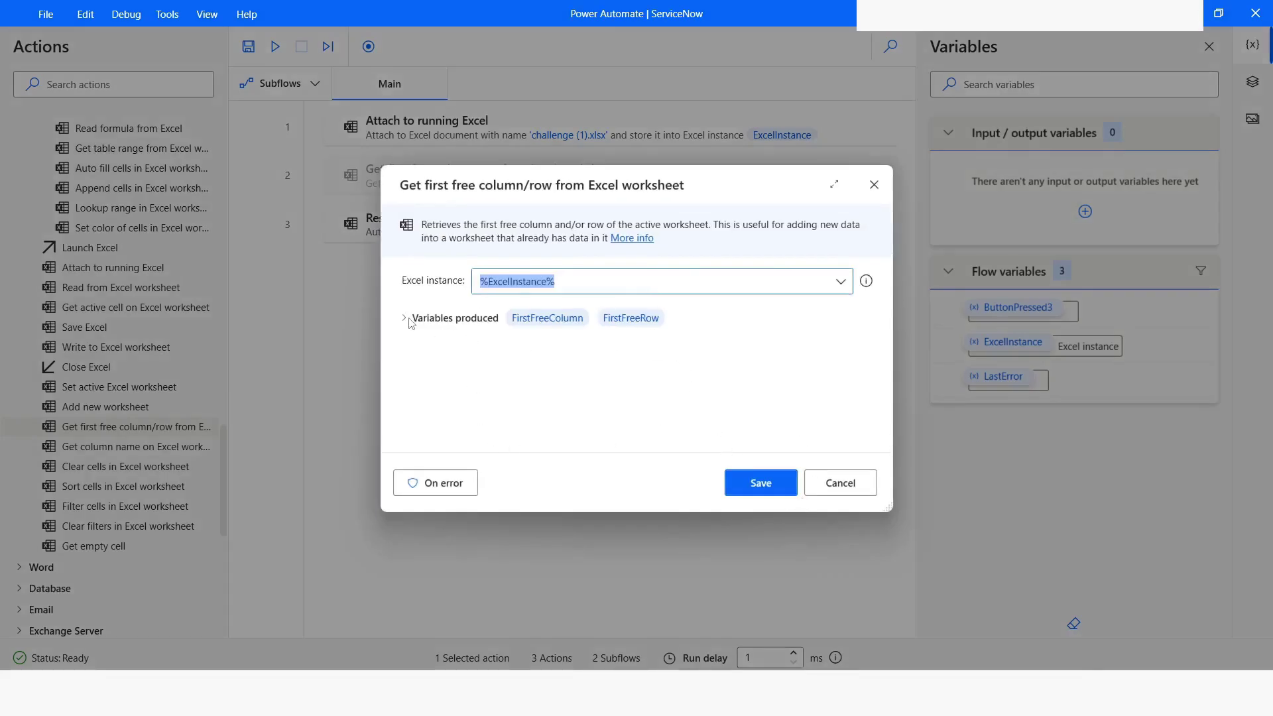
click(744, 490)
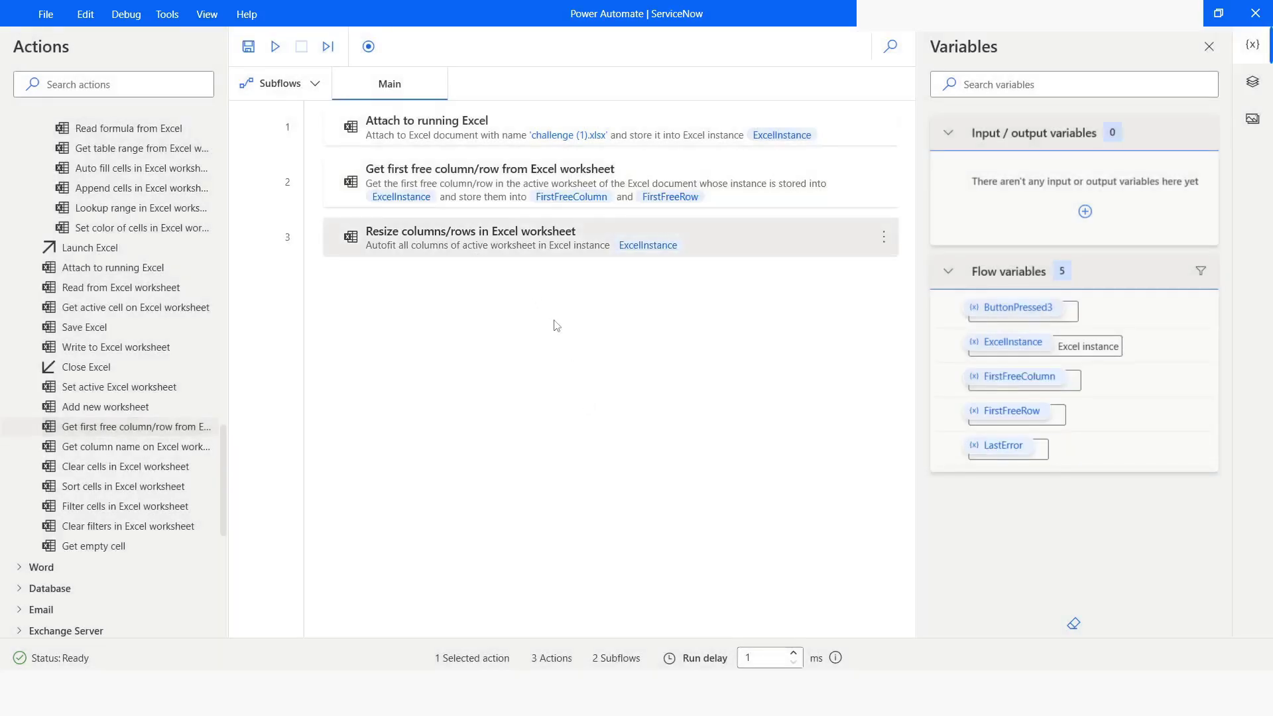
Set step 3's column range from start column 1 to end column %FirstFreeColumn - 1%
double_click(458, 239)
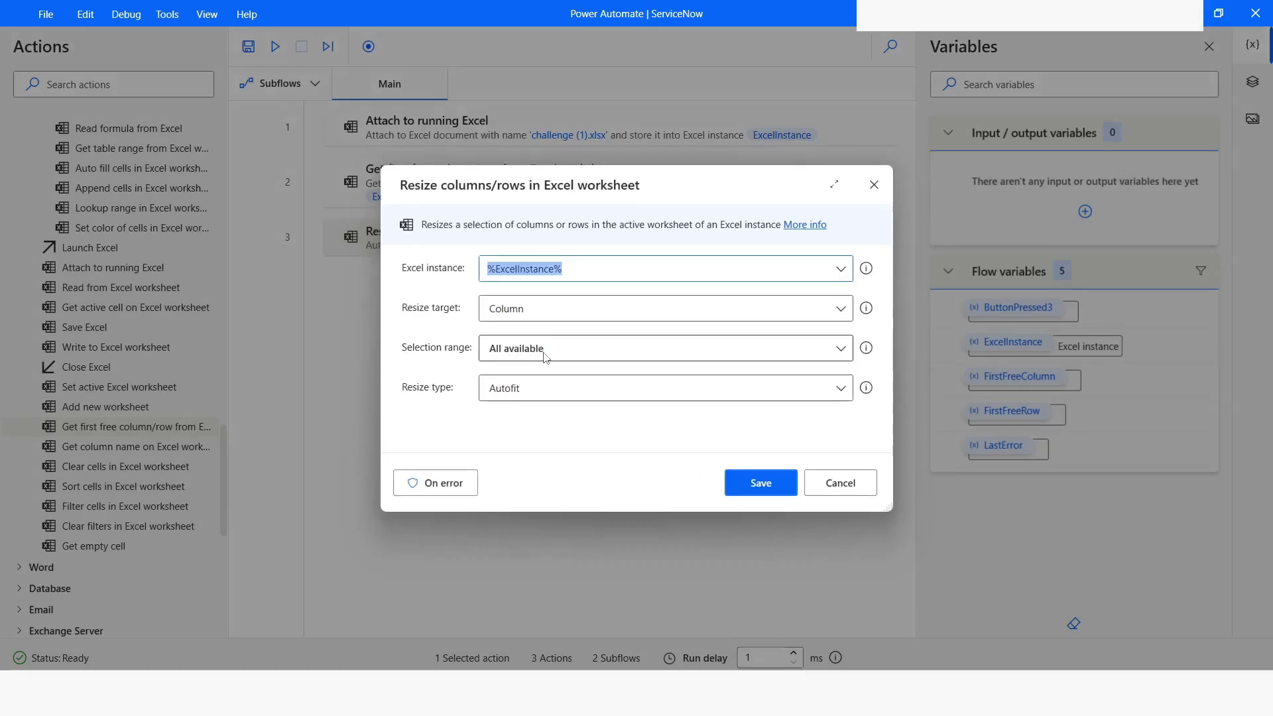
click(544, 351)
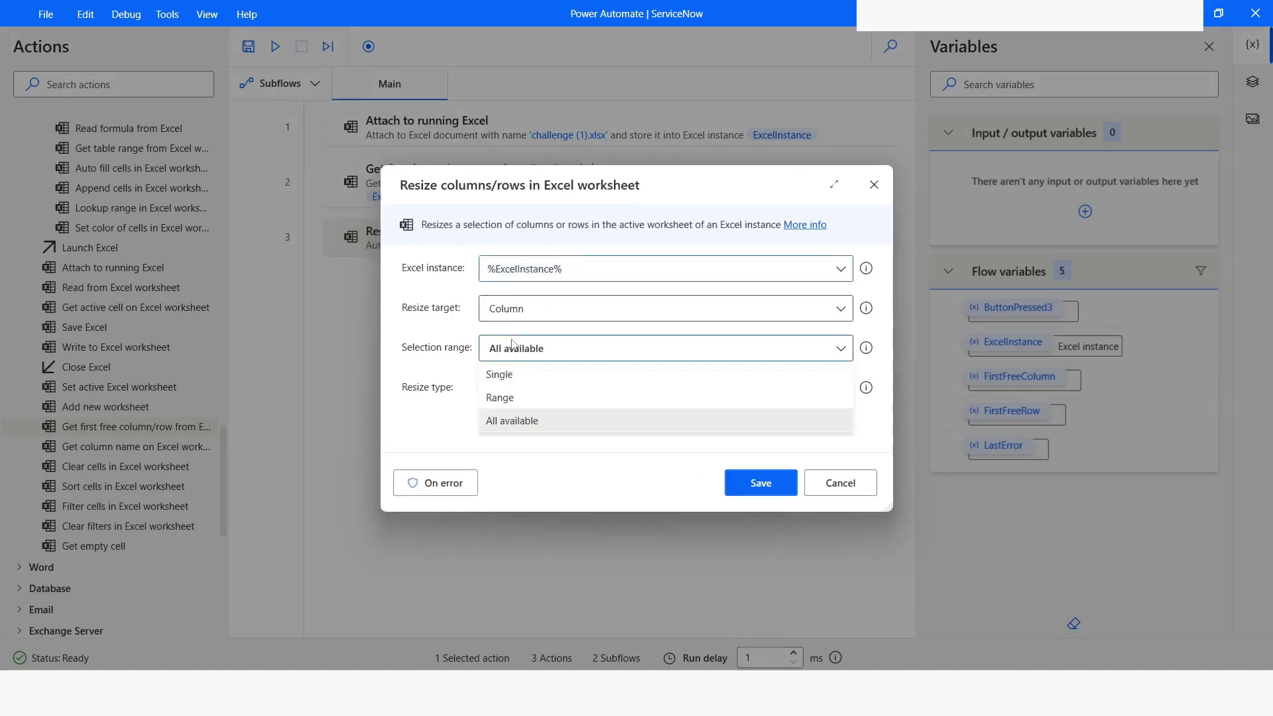
click(502, 398)
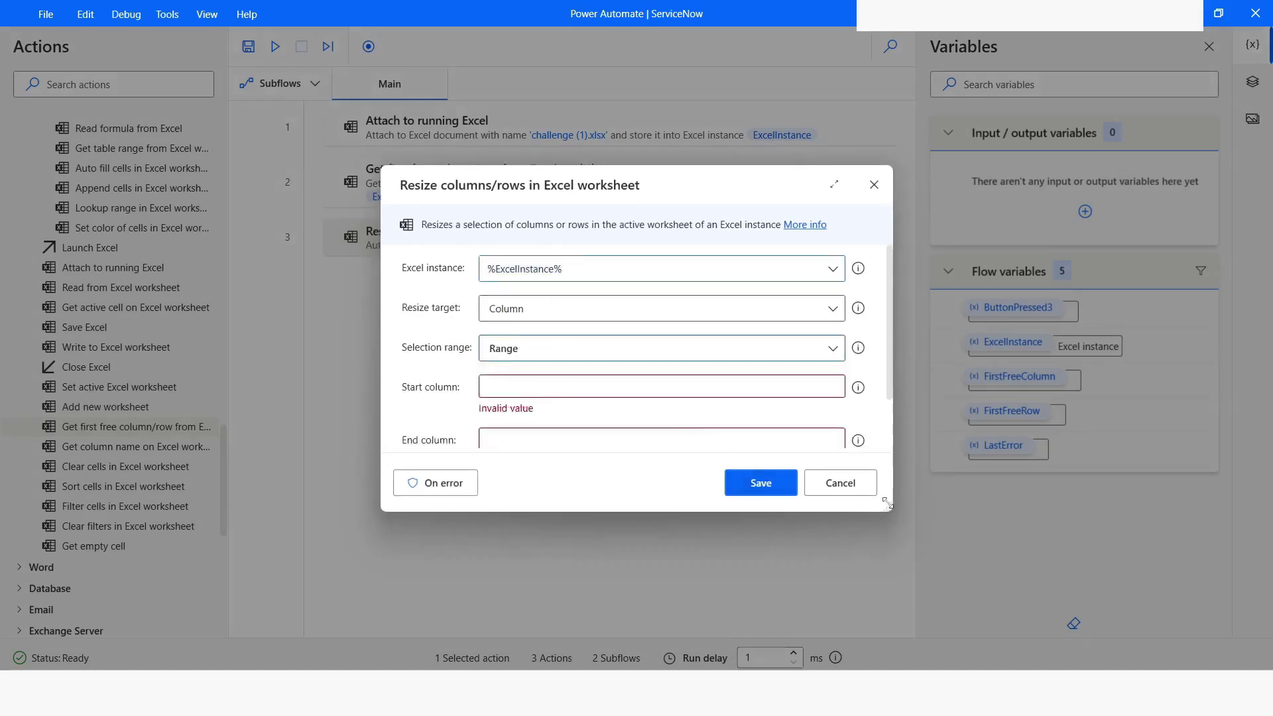
drag(886, 501, 914, 601)
click(551, 388)
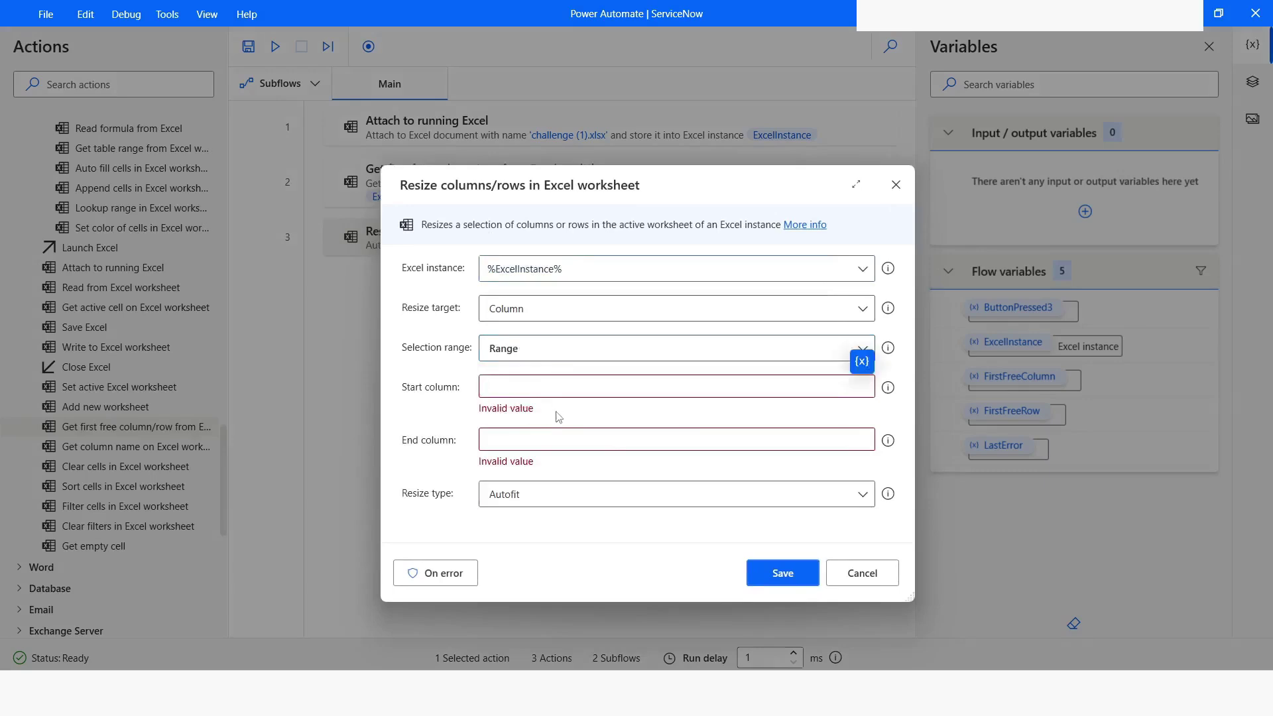
text(1)
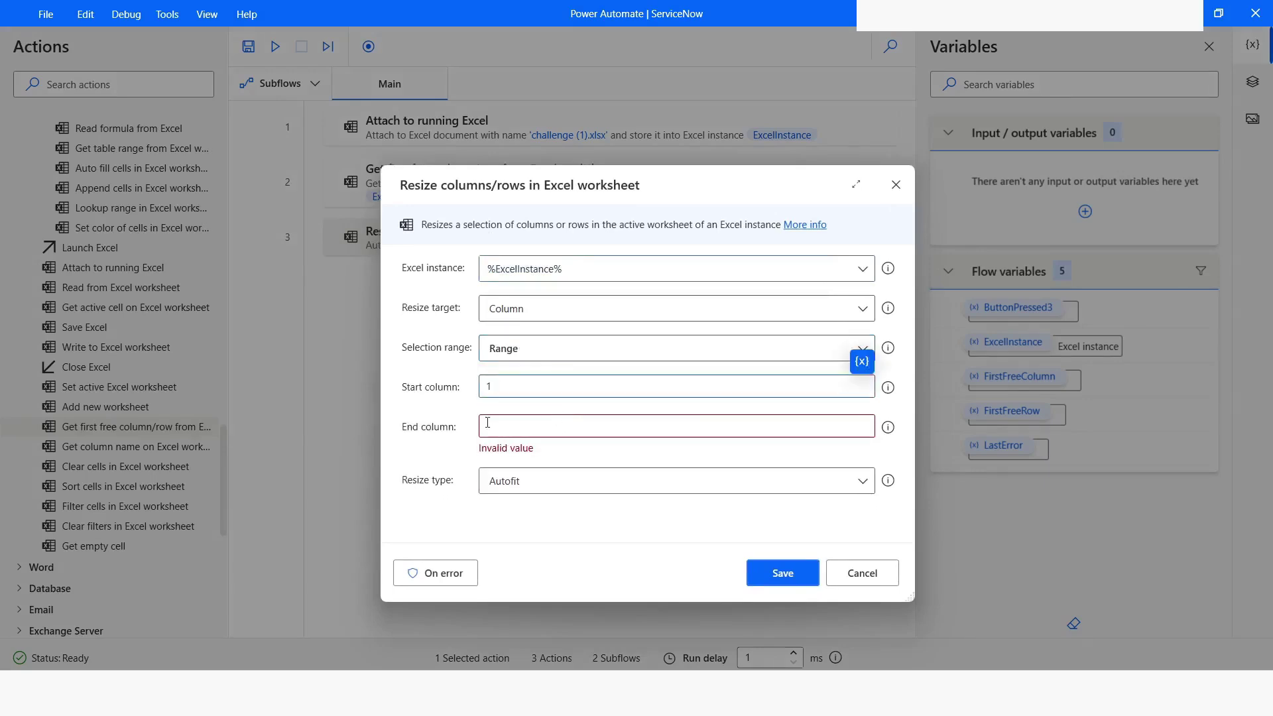
click(488, 423)
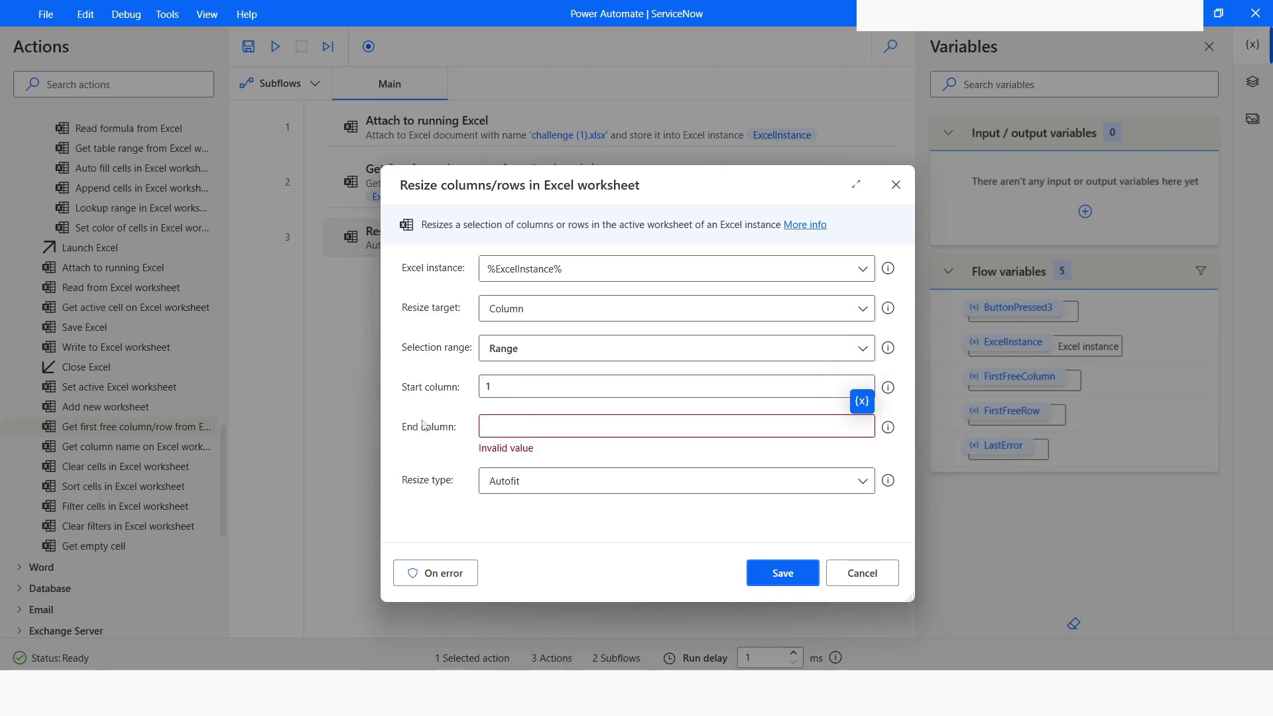
click(864, 403)
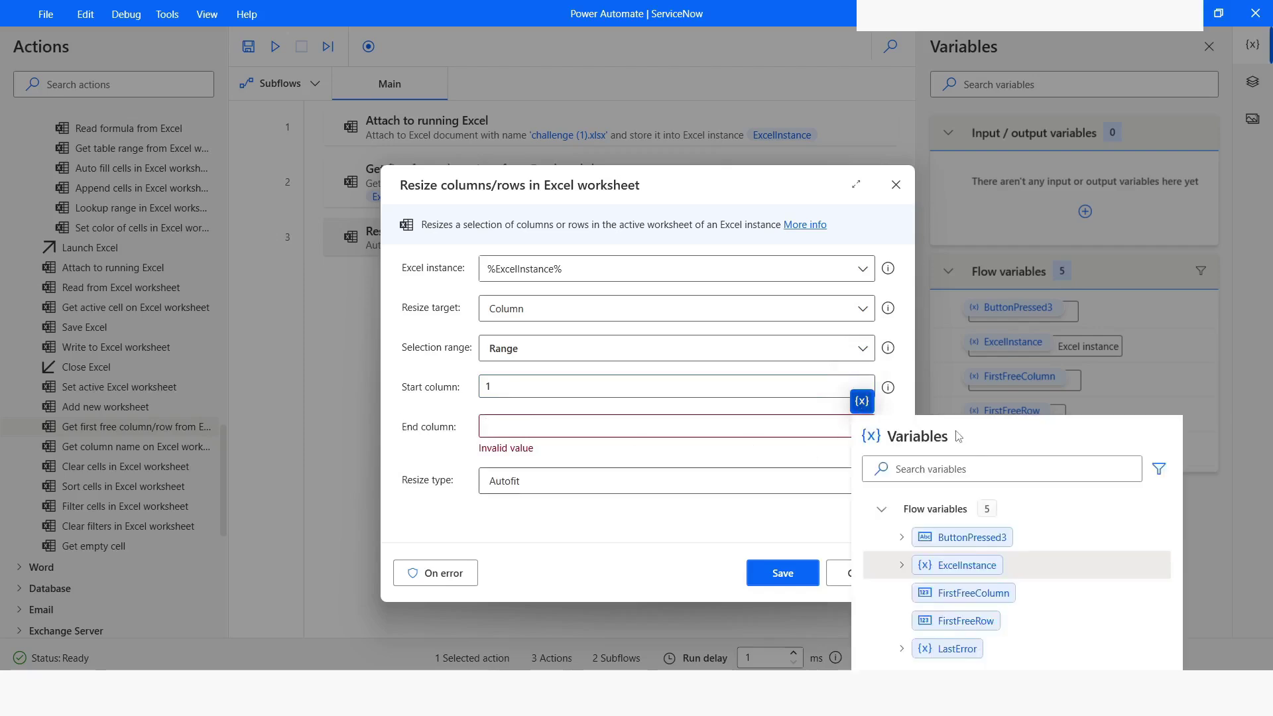
click(937, 594)
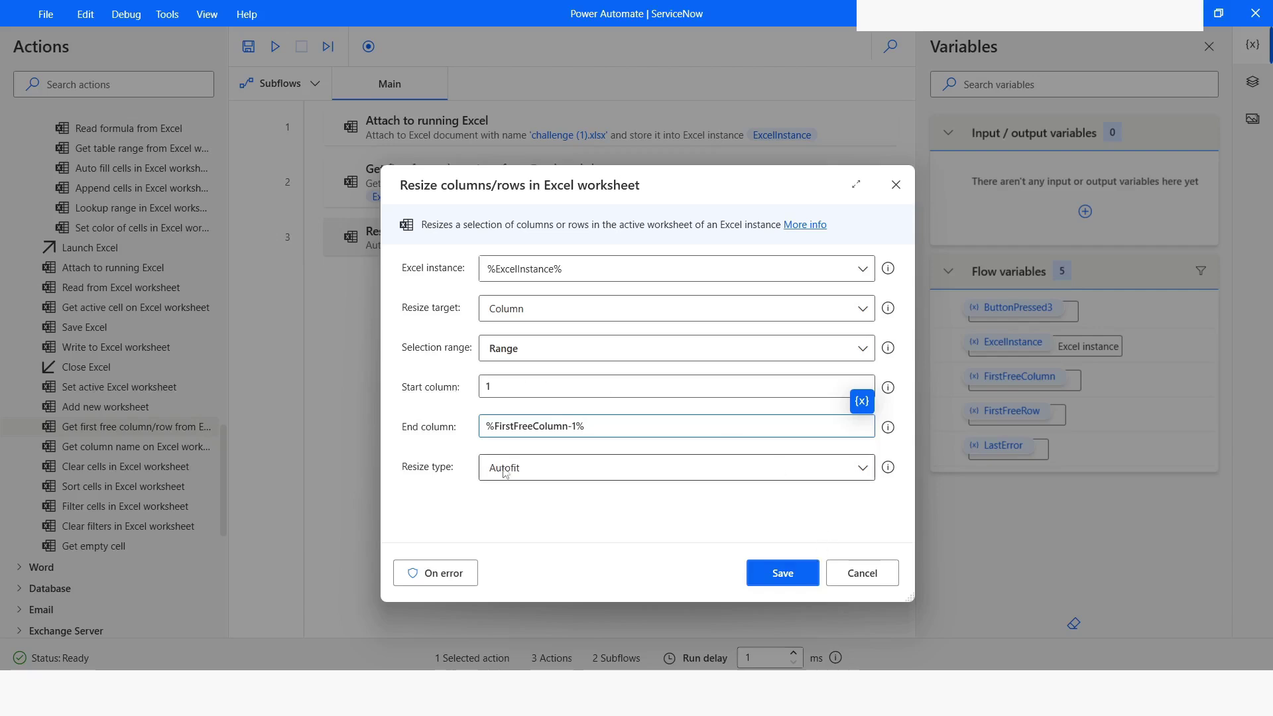
Give the columns a custom width of 20 and save the step
click(596, 468)
click(531, 517)
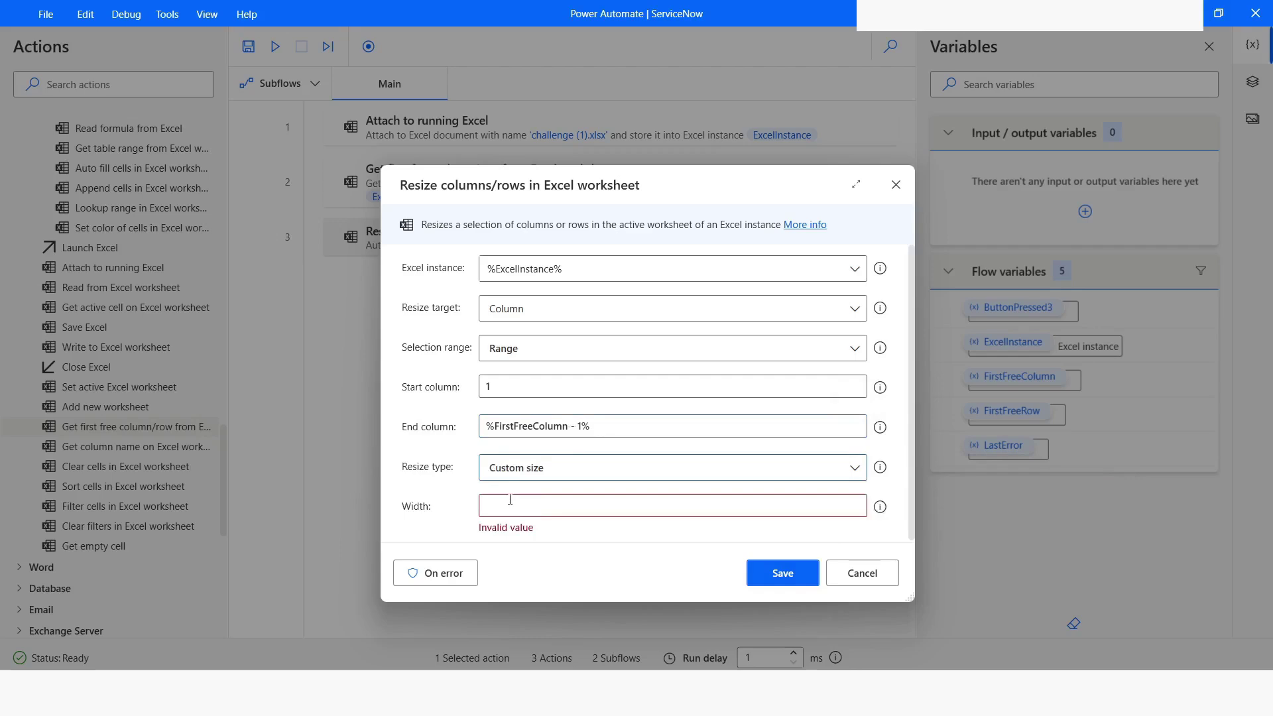
click(510, 504)
text(20)
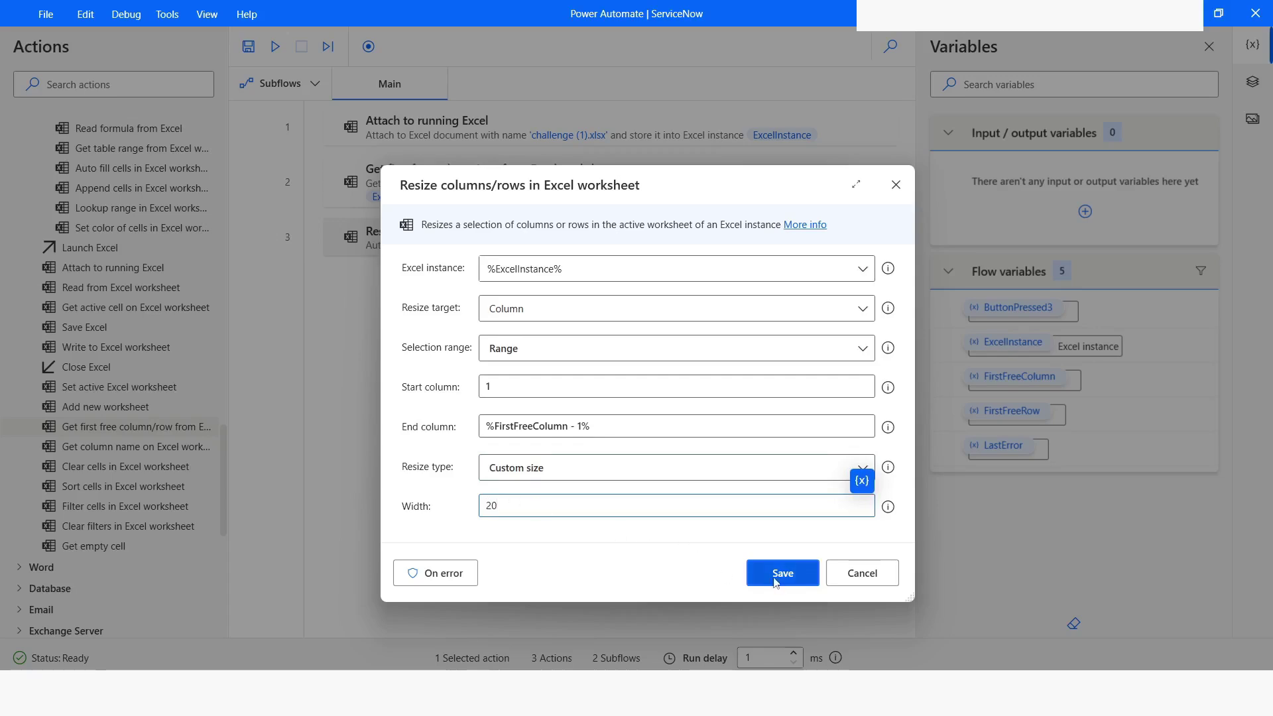
click(777, 575)
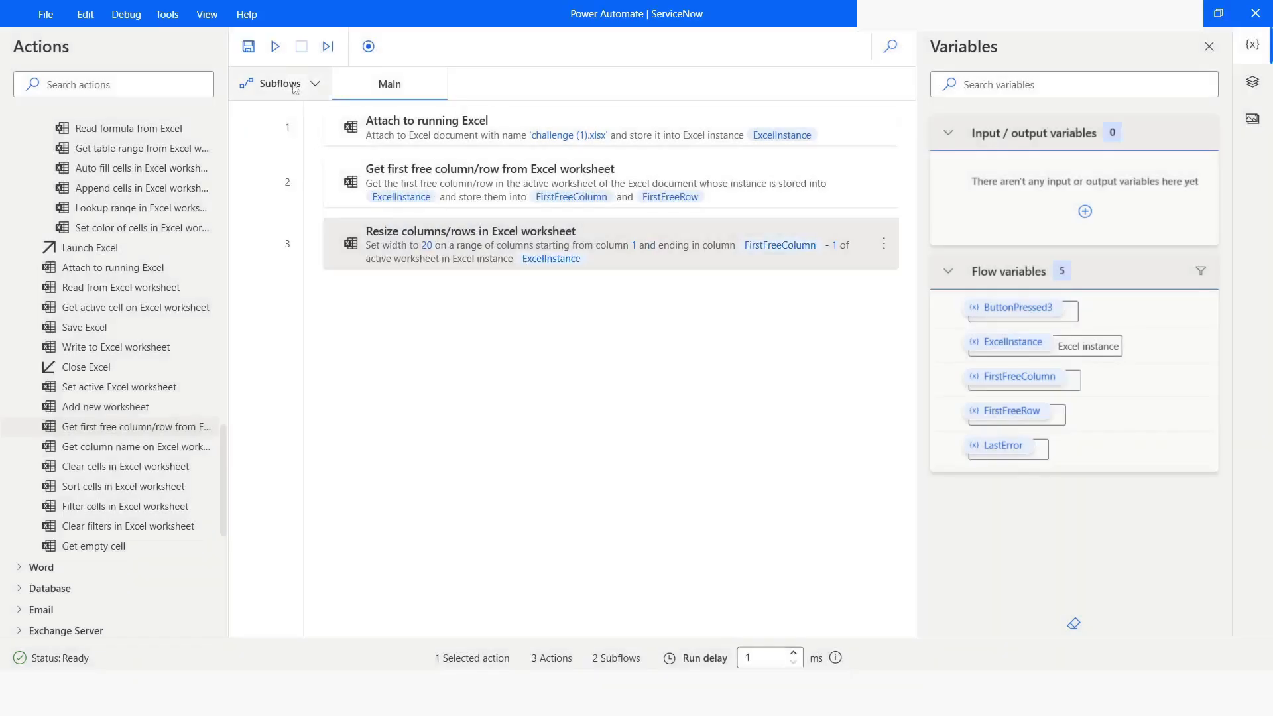
Run the flow and check that Excel columns A–G now share width 20
click(275, 46)
key(alt+Tab)
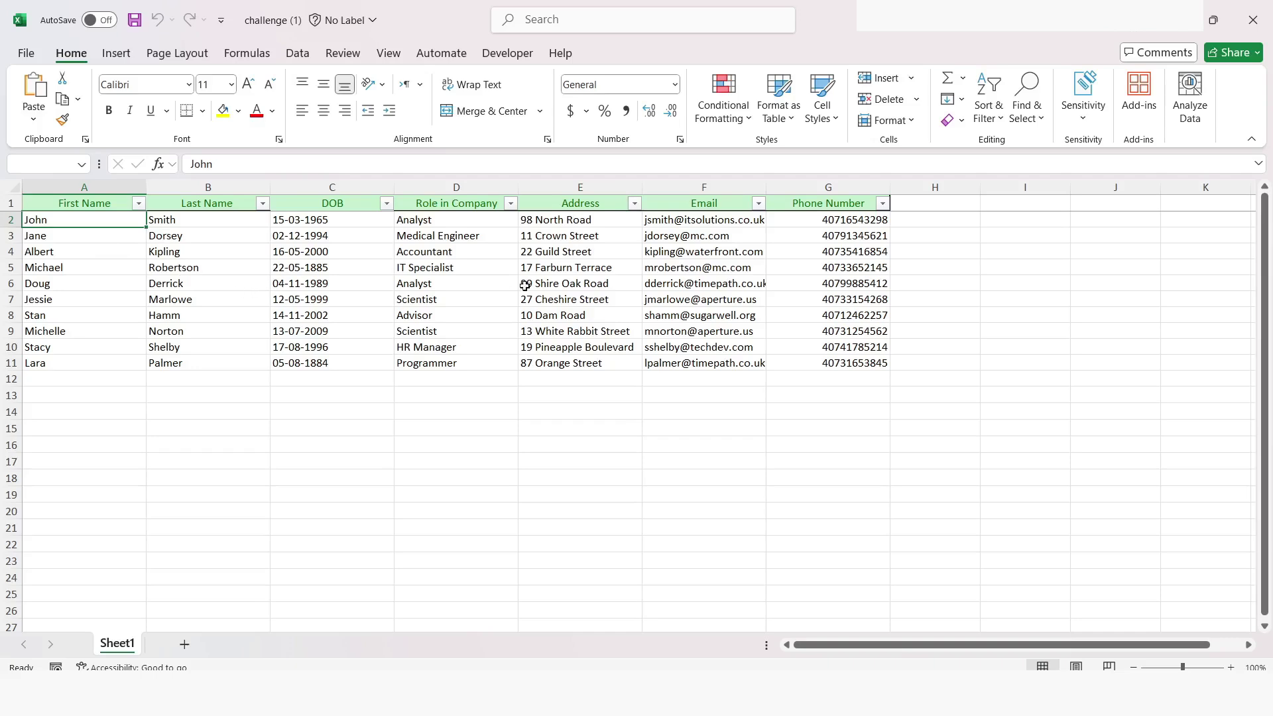
click(560, 288)
Return to the Power Automate Desktop flow editor to check FirstFreeColumn (8) and FirstFreeRow (13)
key(alt+Tab)
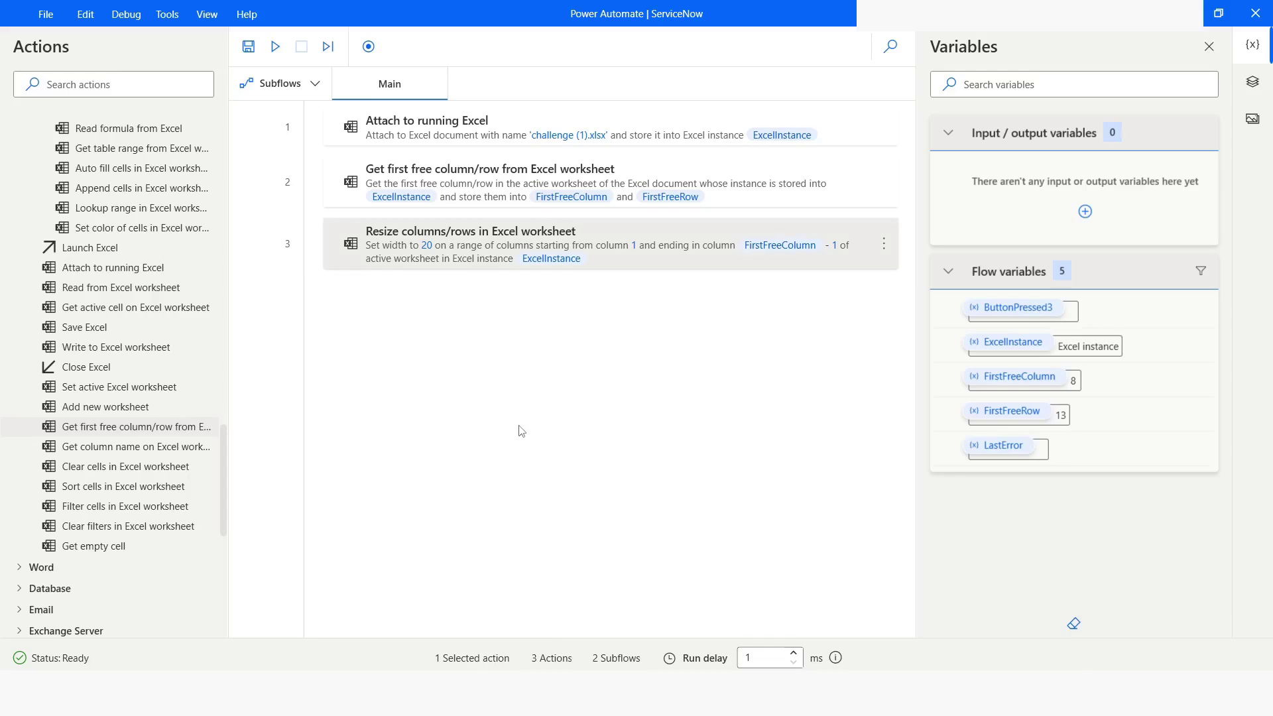